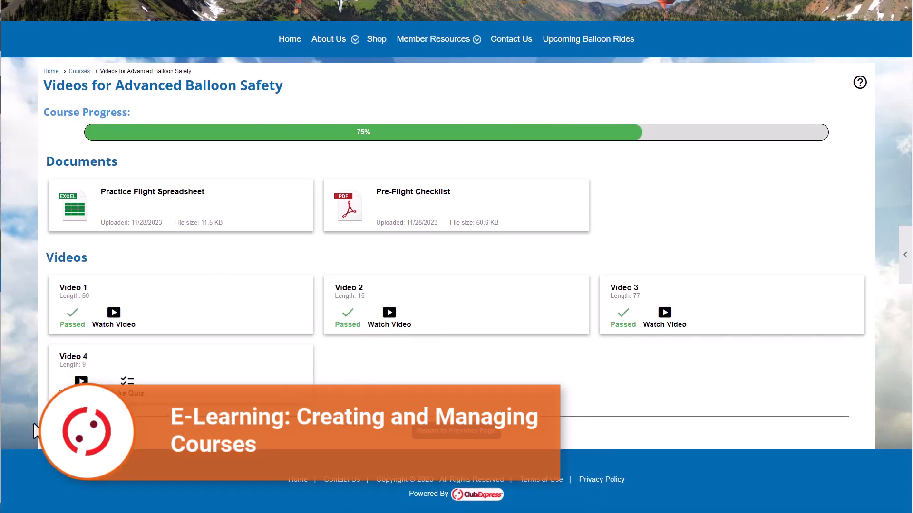
Step: Complete Video 4 of the Advanced Balloon Safety course and its quiz, and dismiss the result message
left_click(81, 381)
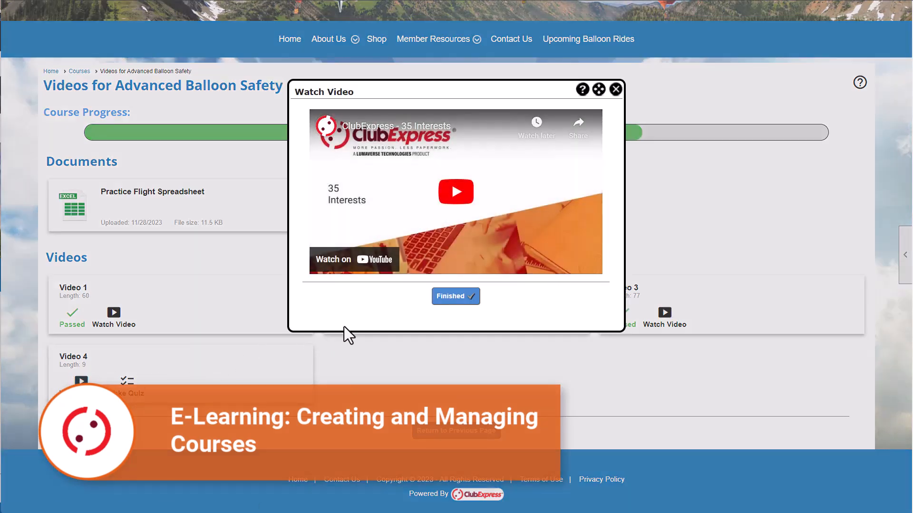
left_click(440, 294)
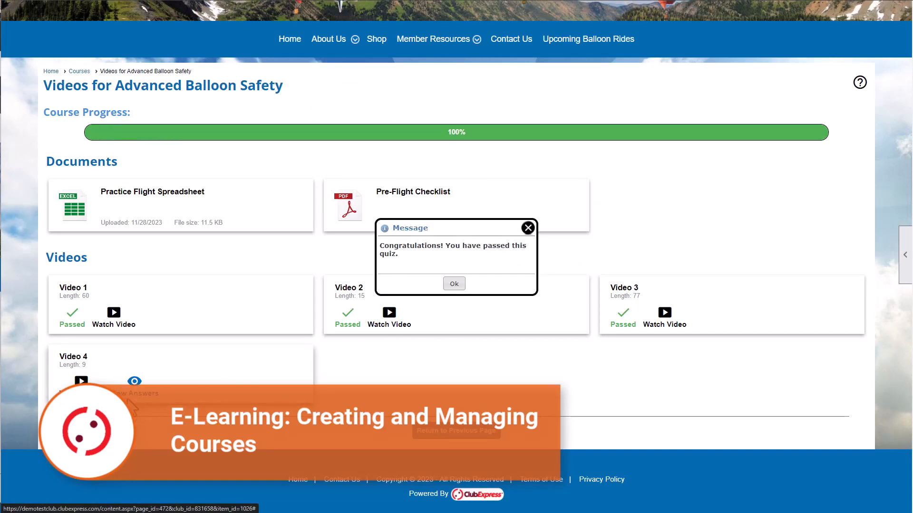
left_click(453, 284)
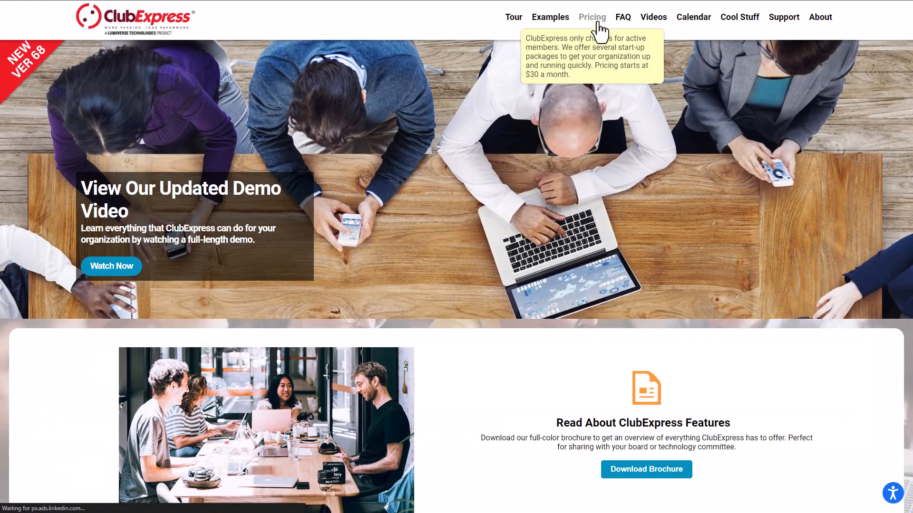
Step: Review the ClubExpress pricing information, including the details on extra cost functions
left_click(598, 23)
scroll(598, 21, "down", 3)
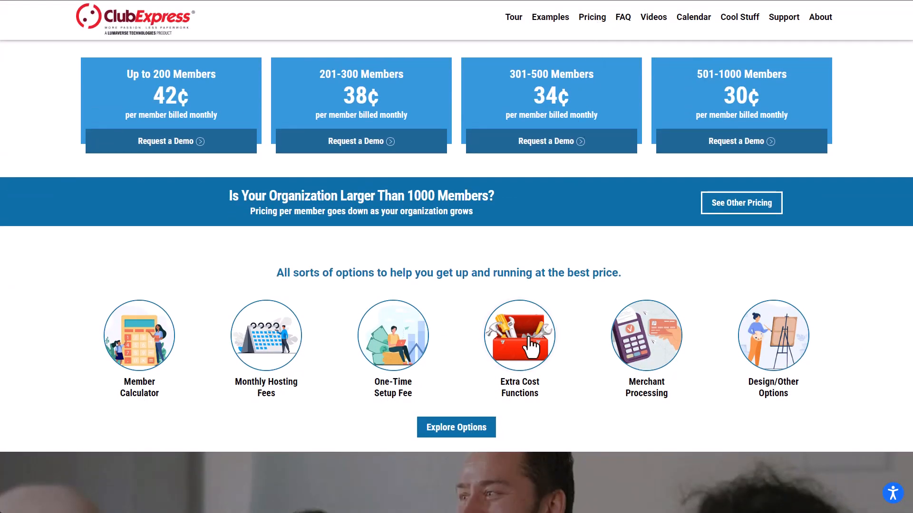
left_click(532, 347)
scroll(527, 352, "down", 5)
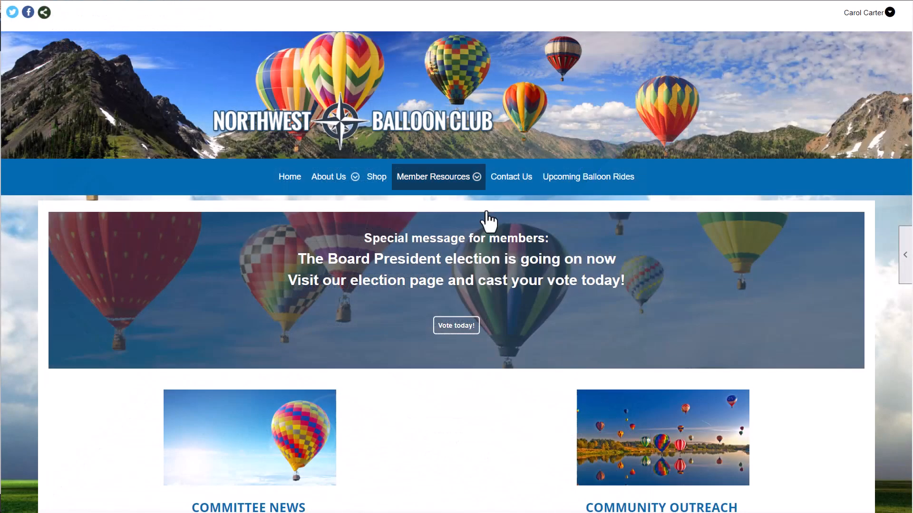
Step: Go to the club's E-Learning courses and open the materials of course 201, Advanced Balloon Safety
mouse_move(481, 181)
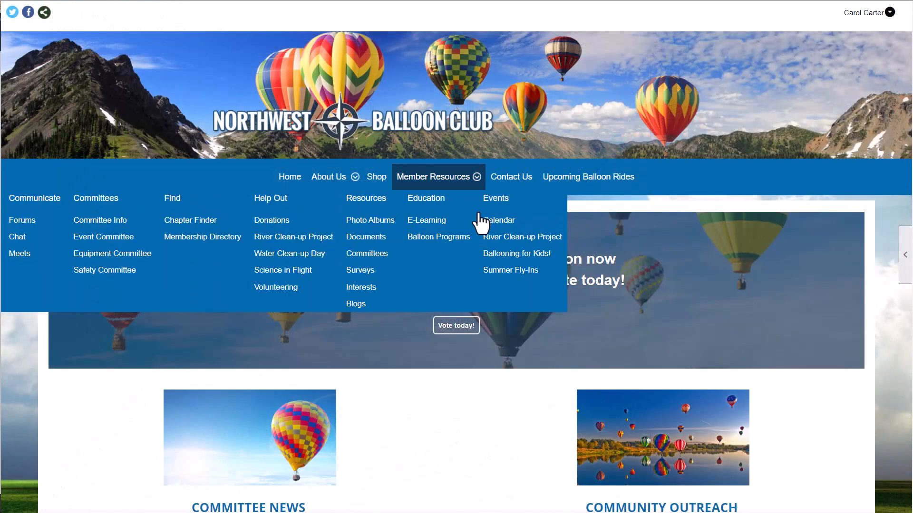
left_click(434, 221)
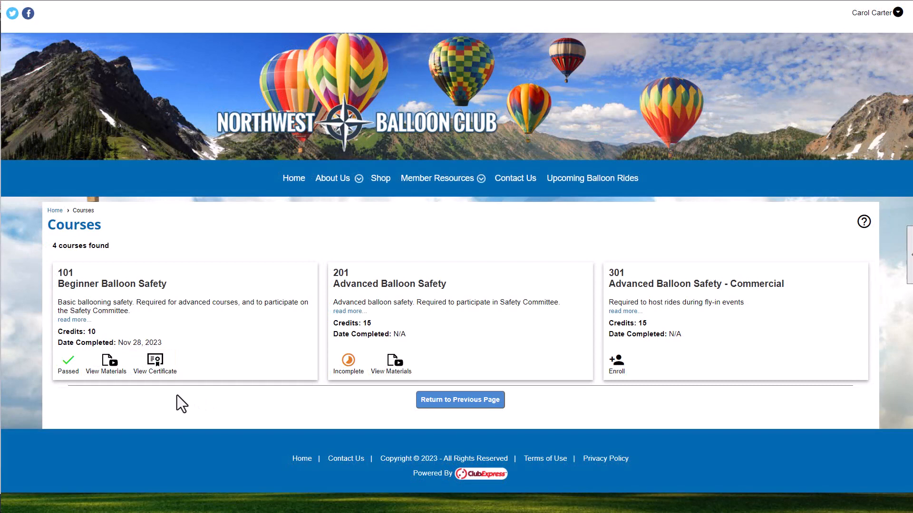
left_click(111, 372)
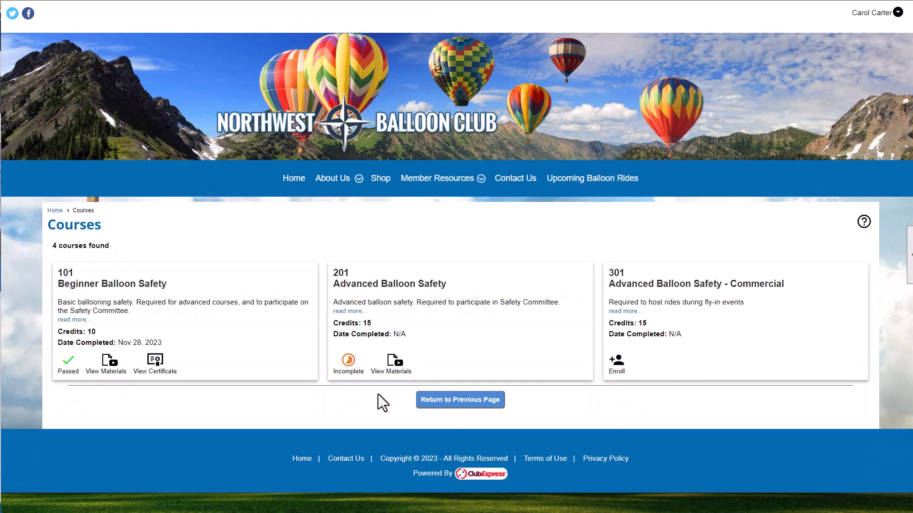
left_click(389, 371)
scroll(388, 370, "down", 3)
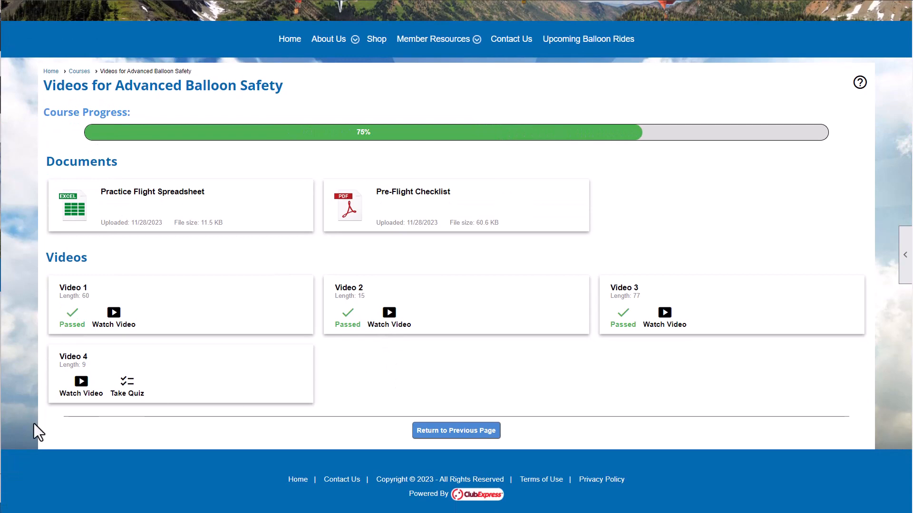
Step: Mark Video 4 as finished, complete its quiz, and return to the course list
left_click(65, 397)
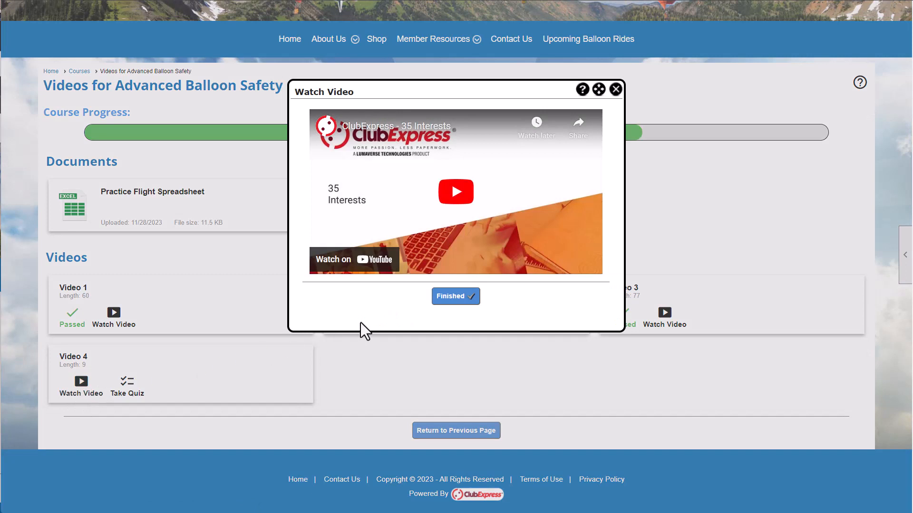
left_click(440, 298)
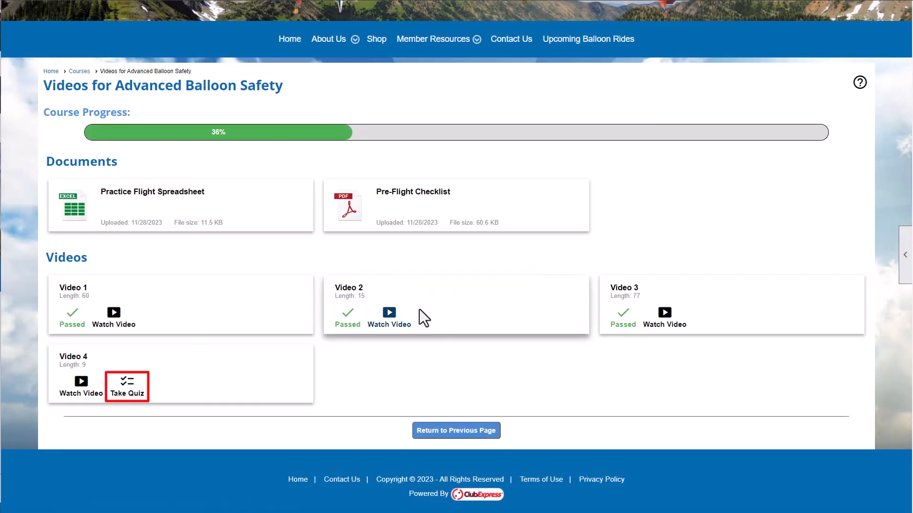
left_click(126, 400)
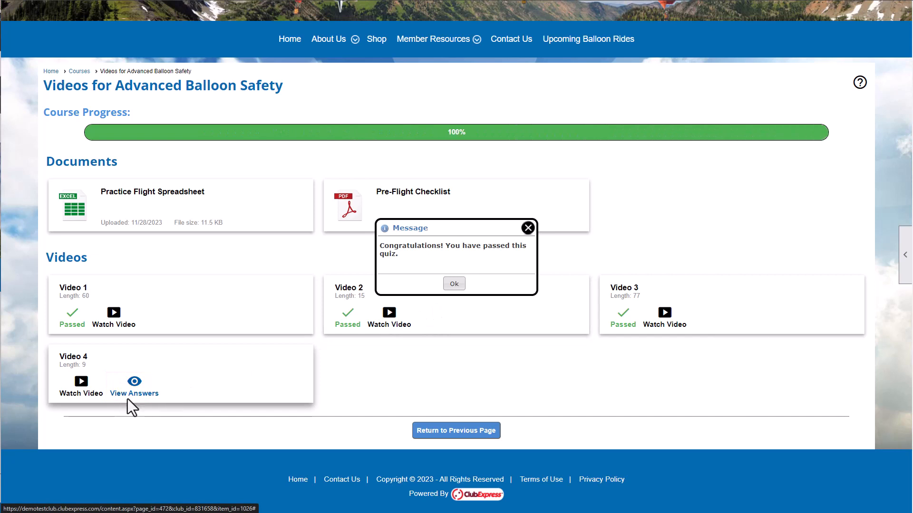
left_click(453, 285)
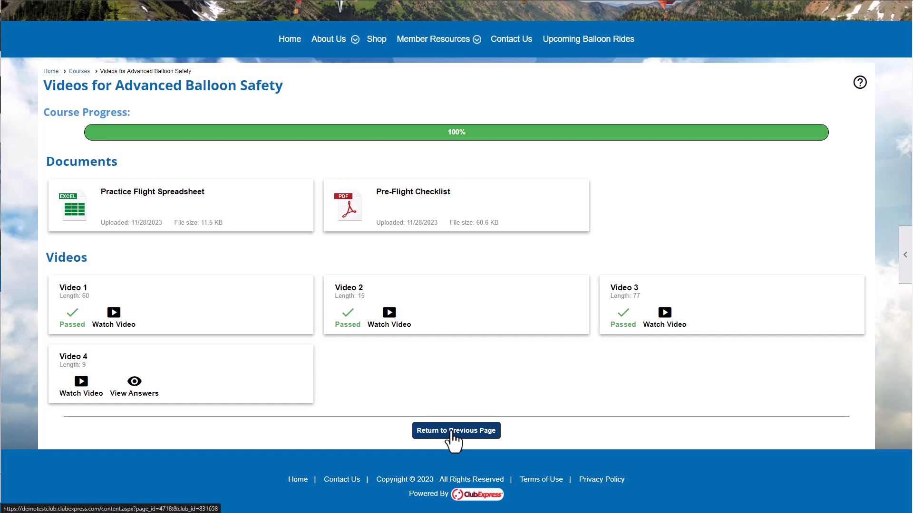
left_click(451, 433)
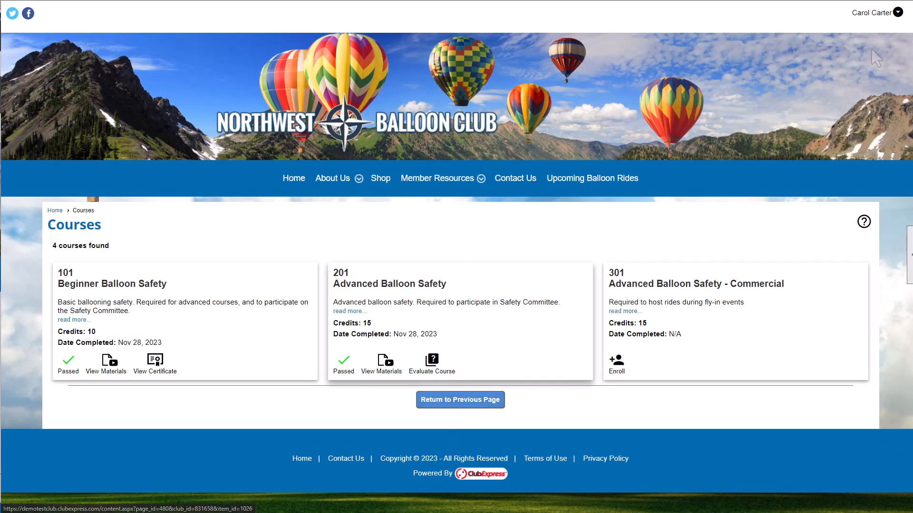
Step: Open the logged-in member's own profile and look through it
left_click(897, 12)
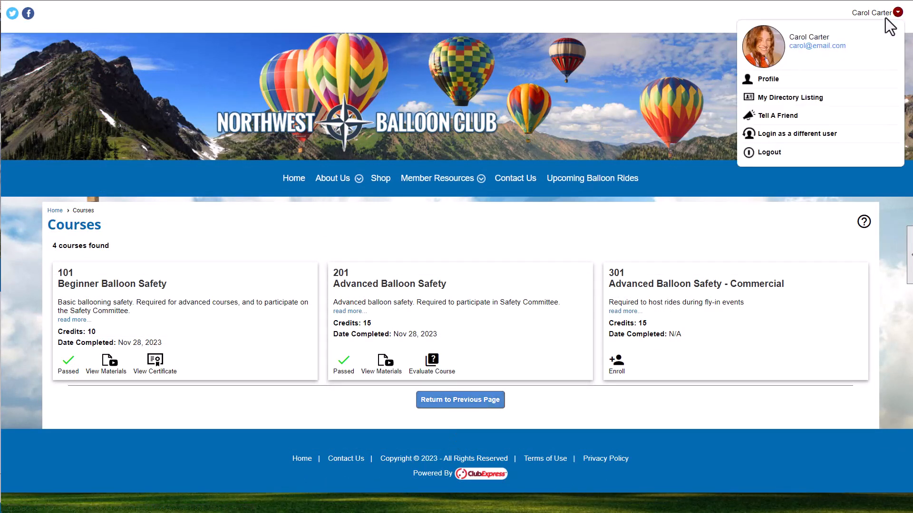
left_click(868, 82)
scroll(871, 92, "down", 2)
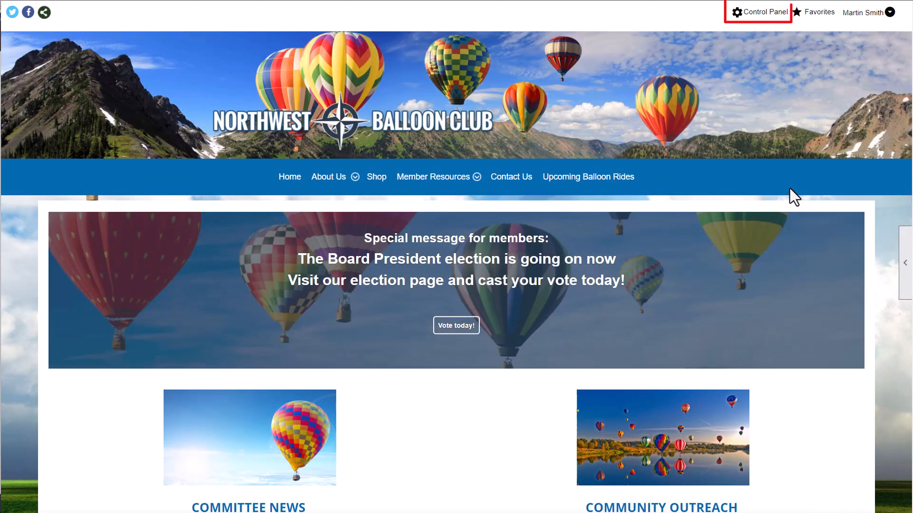
Step: Open E-Learning administration among the Club website modules and list all courses without any search criteria
left_click(762, 20)
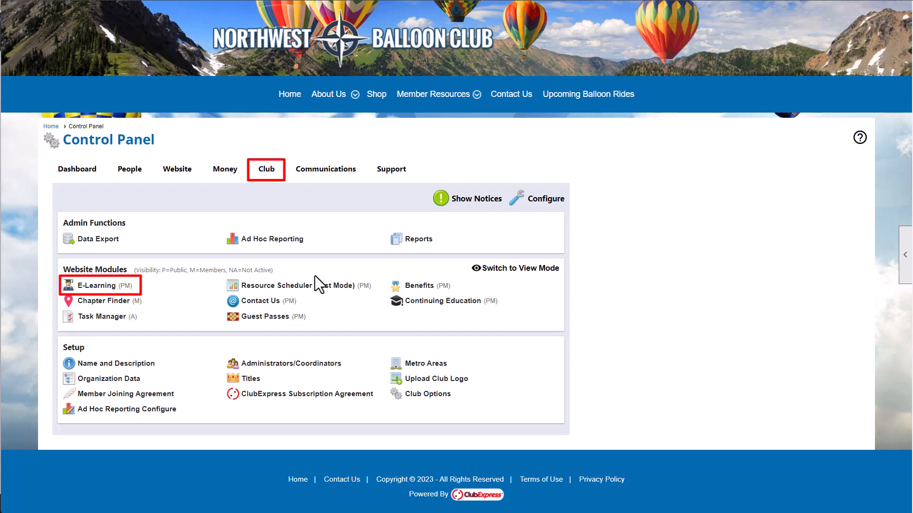
left_click(140, 291)
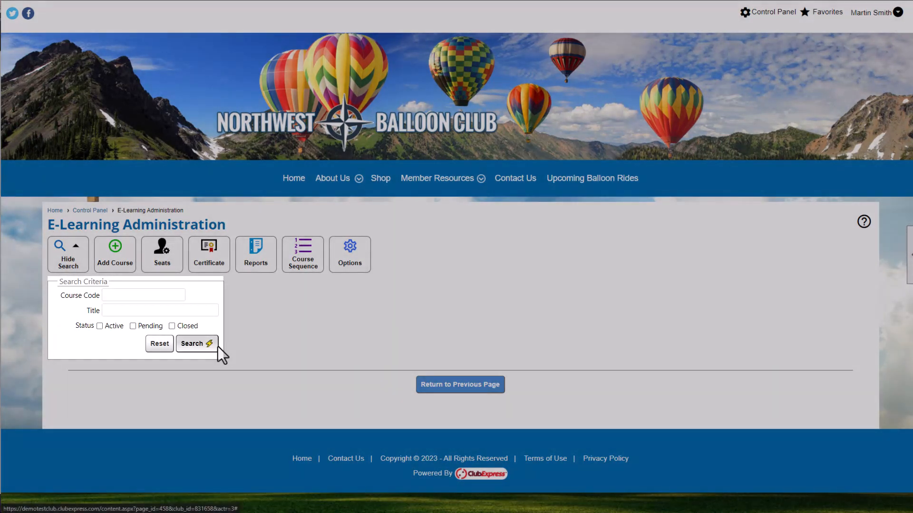
left_click(217, 346)
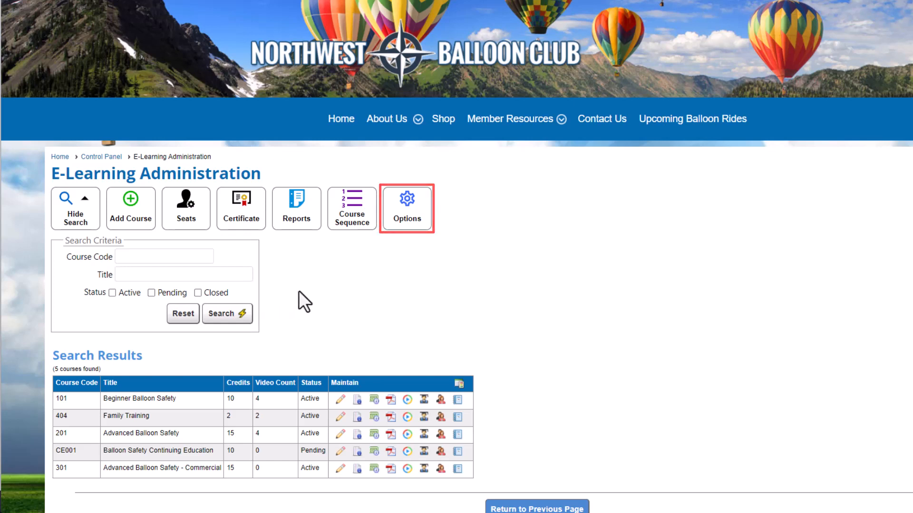
Step: Assign a club member as the contact in the E-Learning options and save the options
left_click(399, 228)
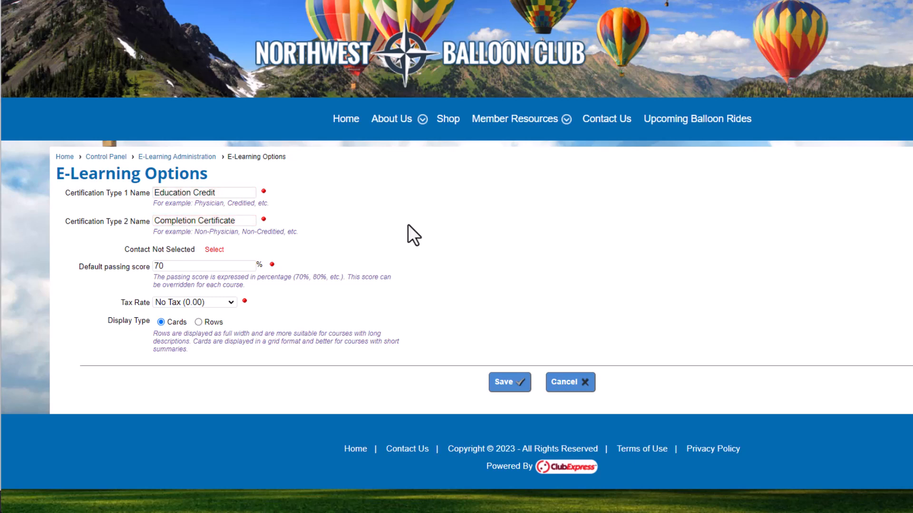
left_click(215, 250)
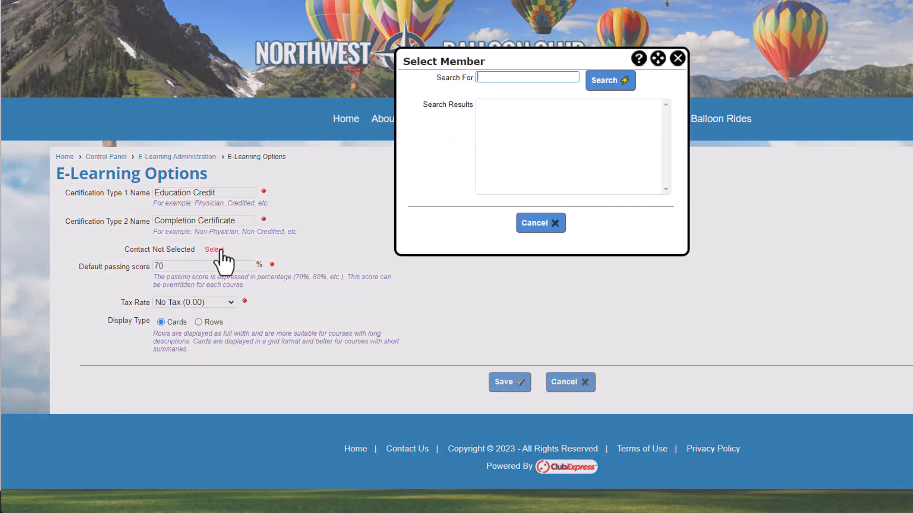
left_click(605, 85)
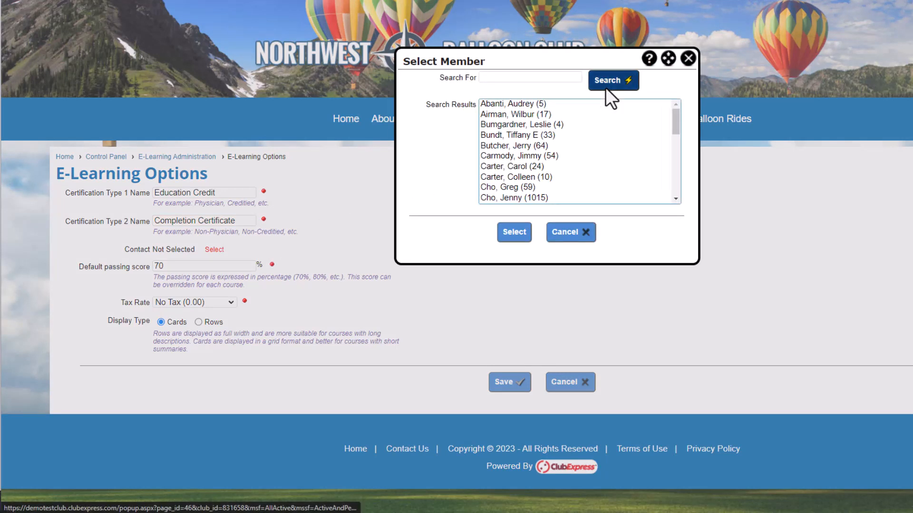
left_click(519, 146)
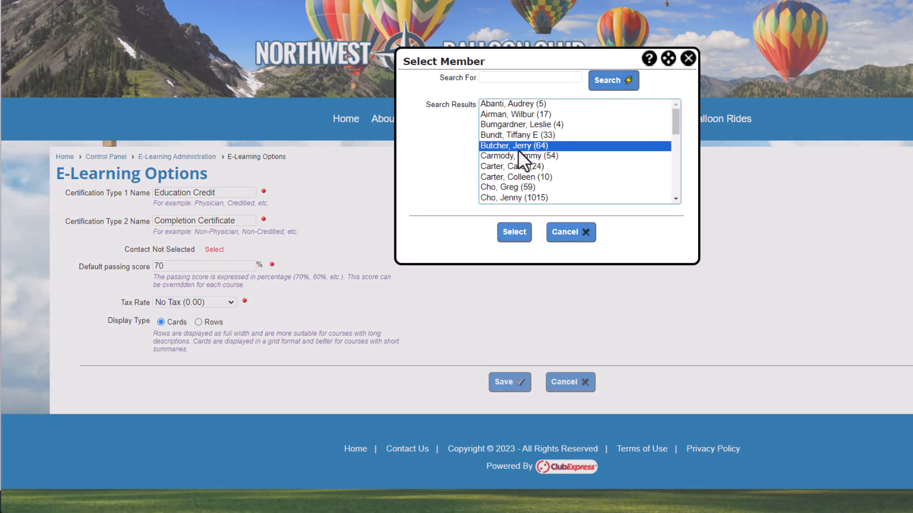
left_click(514, 233)
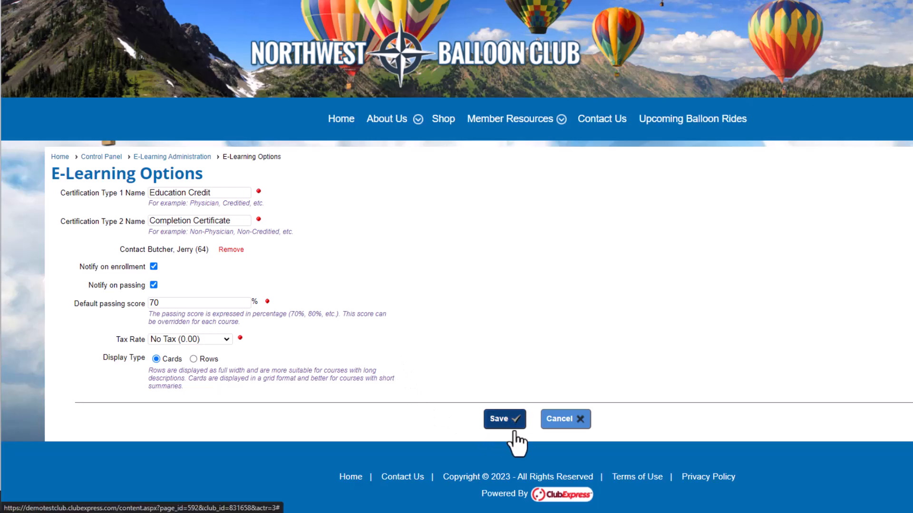
left_click(505, 419)
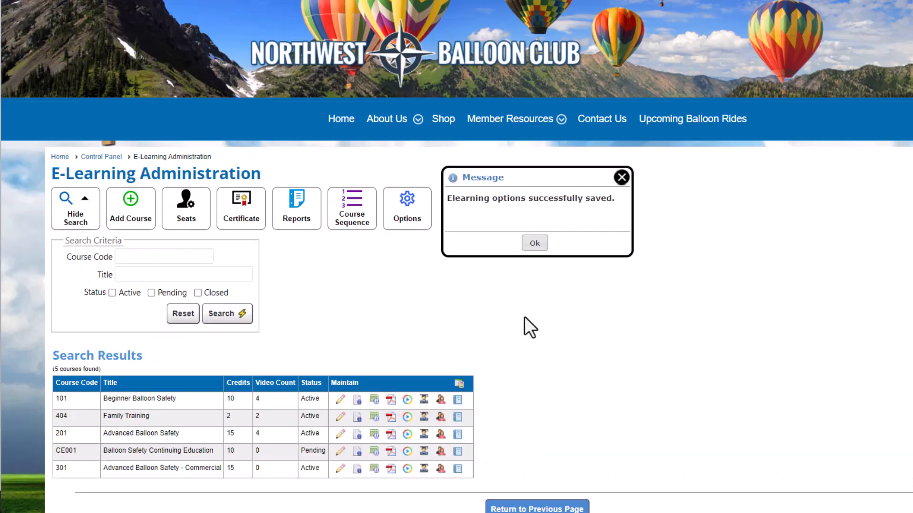
left_click(536, 242)
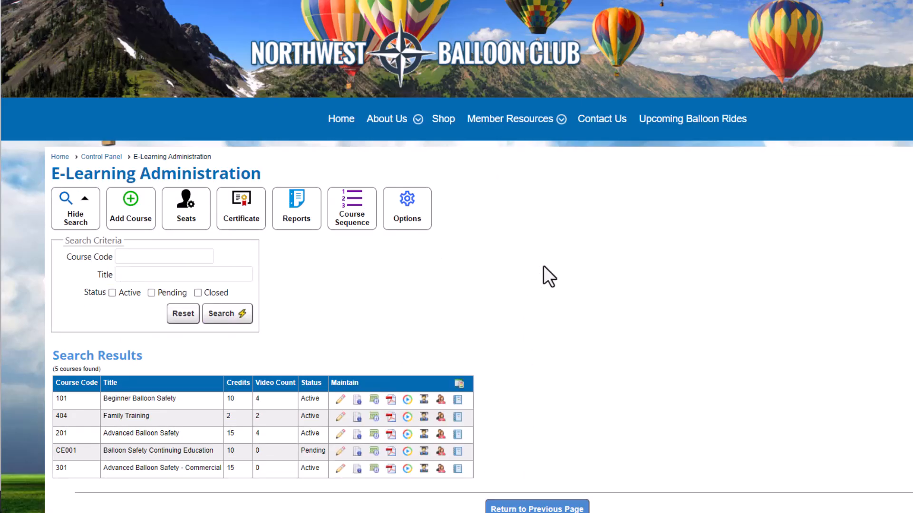
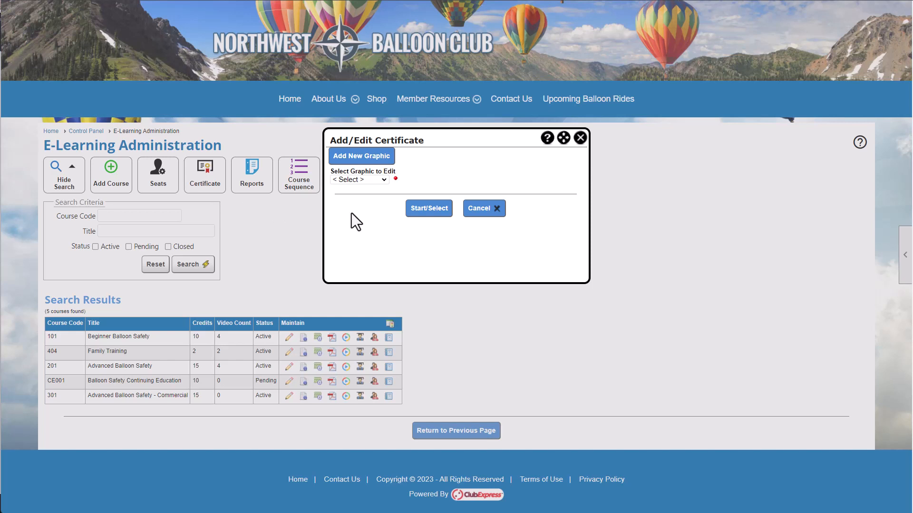
Step: Create a new certificate graphic named Green Certificate, with download name Advanced Certificate, and add the green certificate background image
left_click(379, 191)
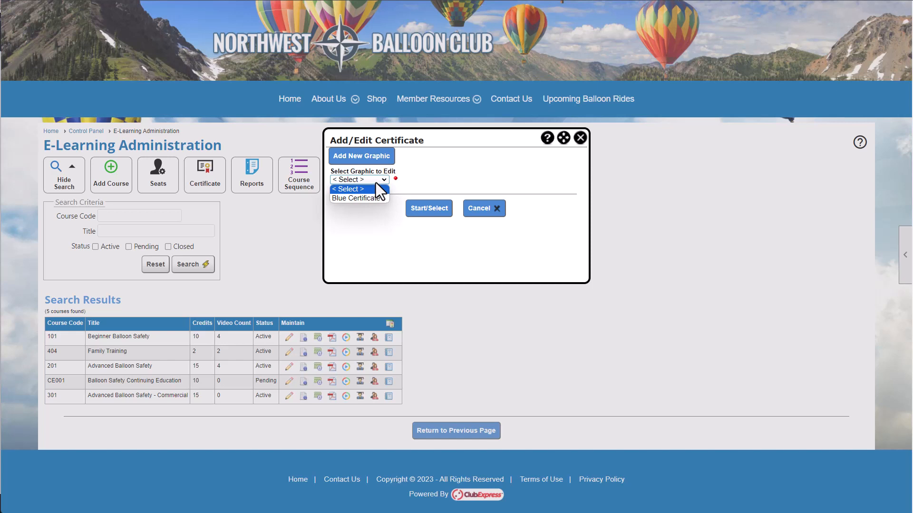
left_click(375, 183)
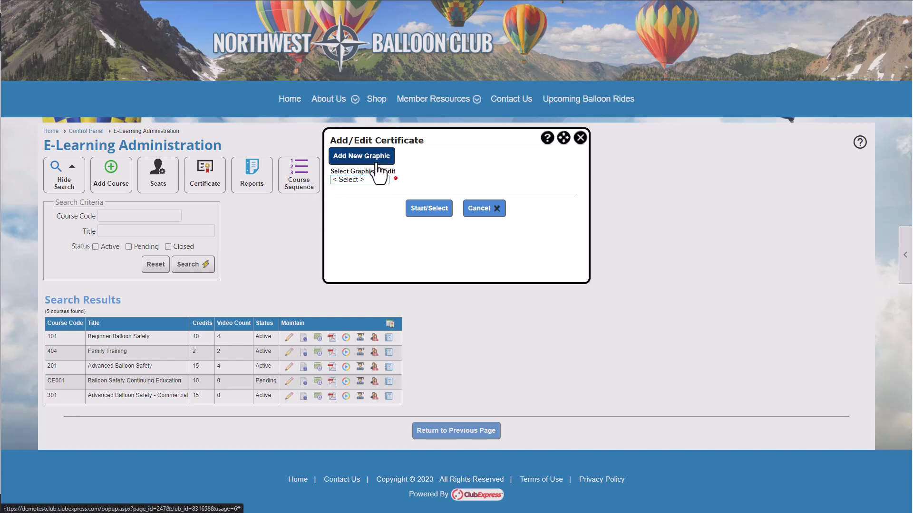
left_click(379, 172)
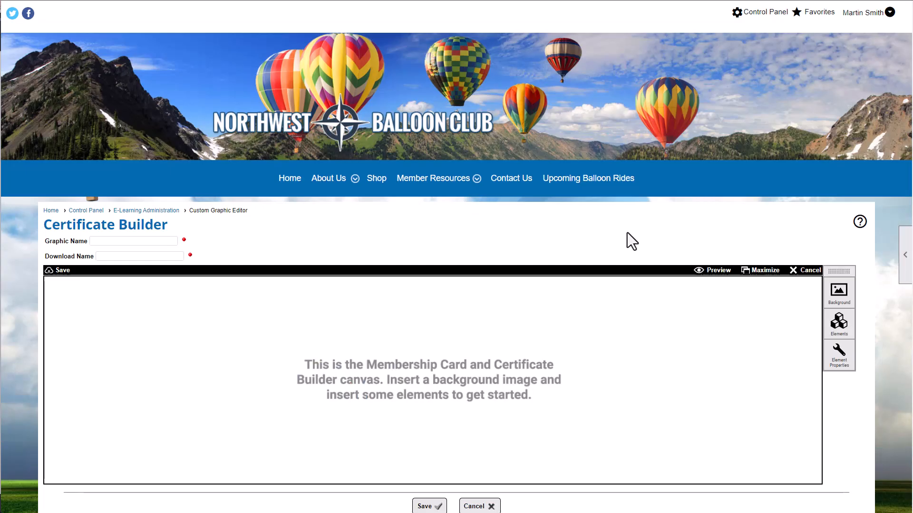
scroll(646, 234, "down", 2)
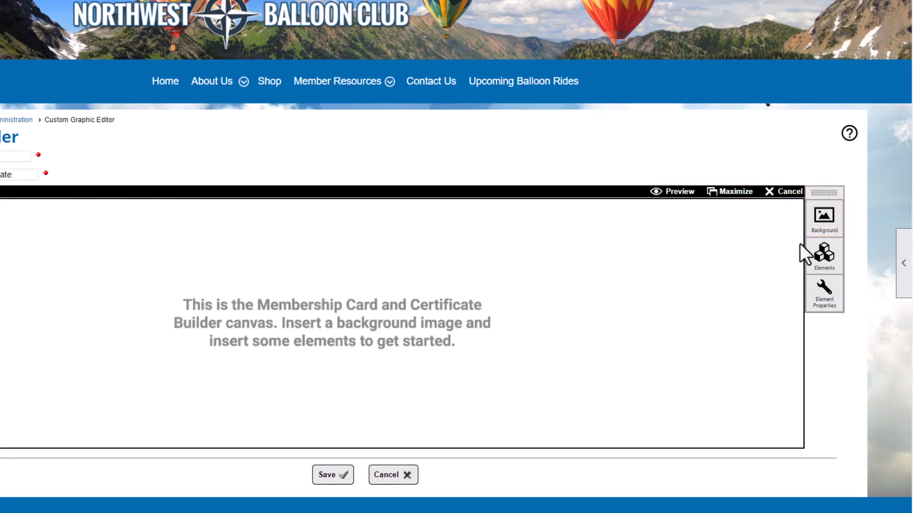
left_click(823, 225)
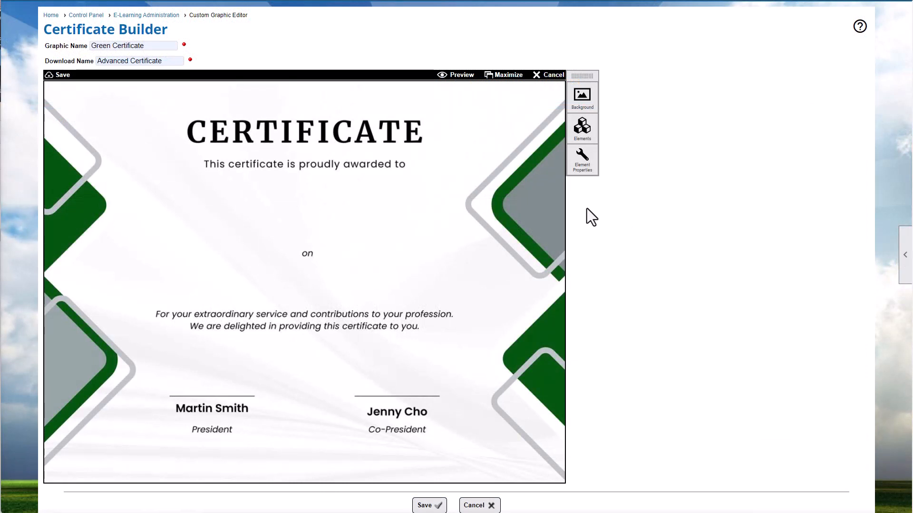
Step: Insert a Full Name element on the certificate at X 100 px and Y 100 px
left_click(583, 133)
left_click(518, 128)
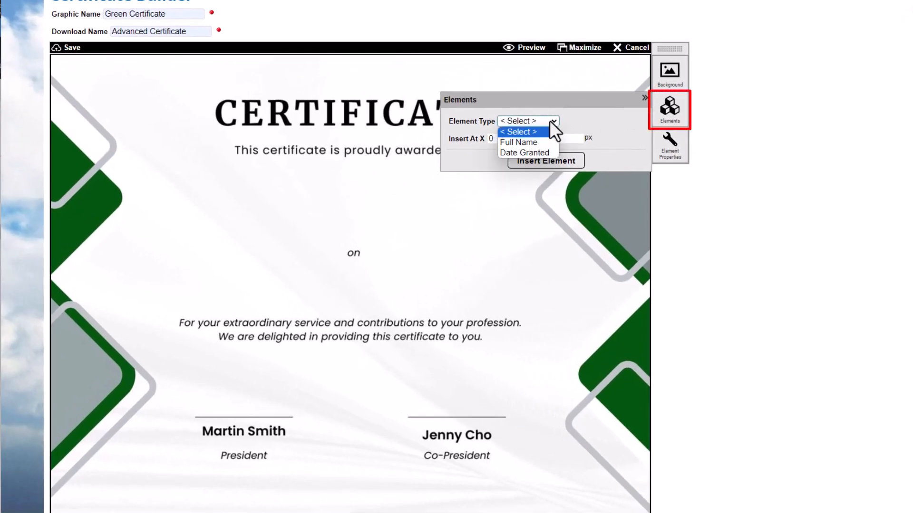
left_click(532, 142)
left_click(503, 139)
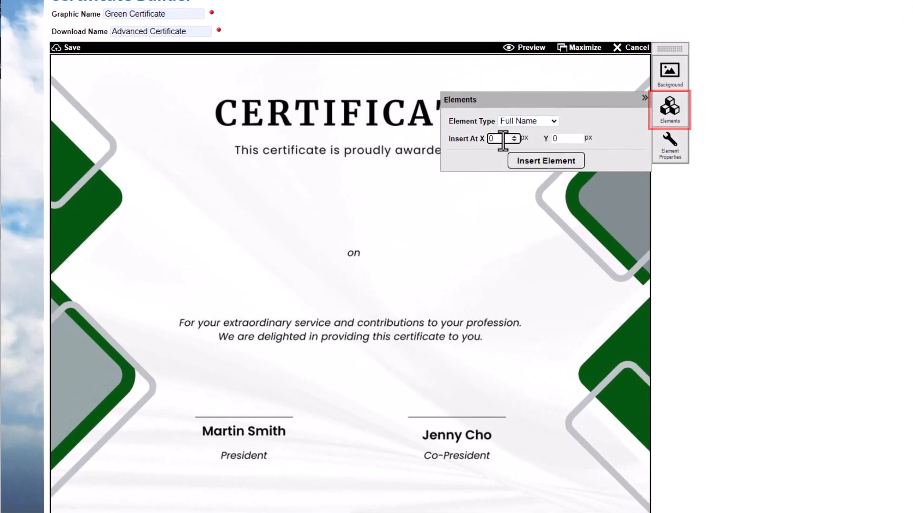
key("BackSpace")
type("100")
key("Tab")
type("100")
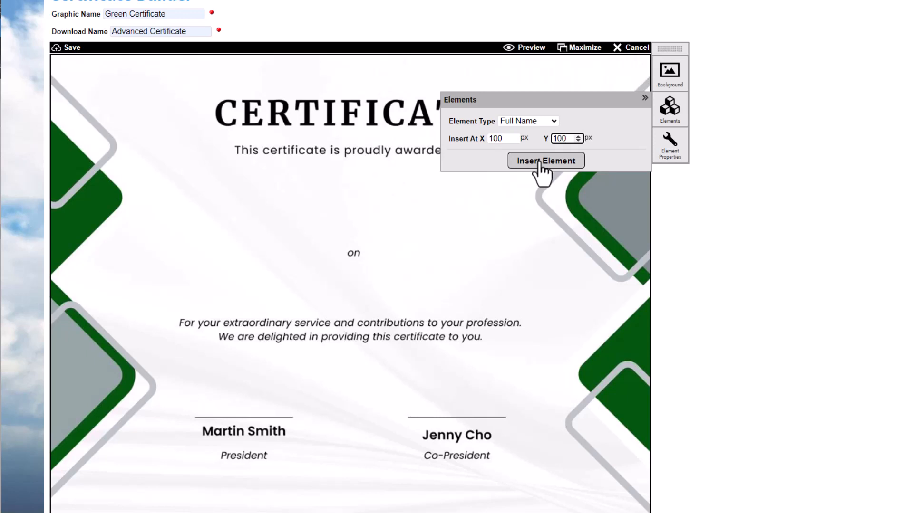
left_click(540, 164)
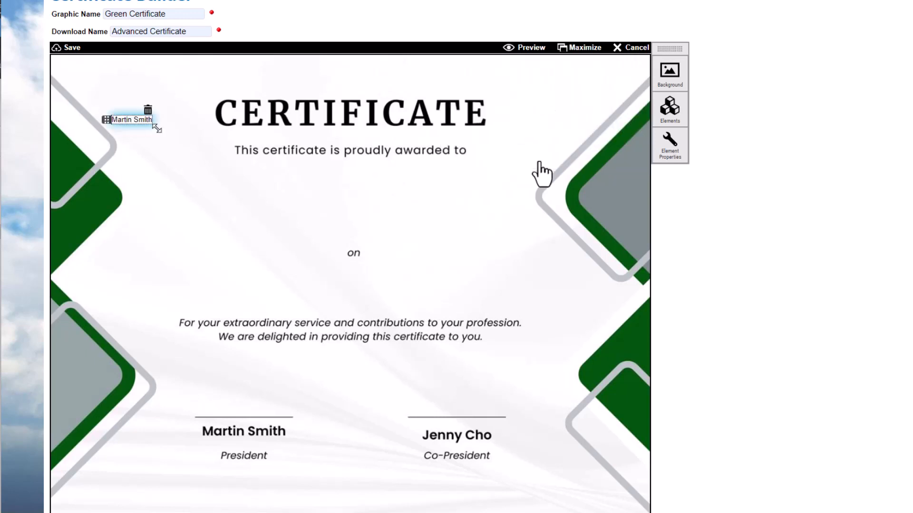
Step: Place the Full Name element beneath the "proudly awarded to" line, enlarge its box to about 223 by 121 px, and align its text to Center
left_click_drag(106, 119, 433, 254)
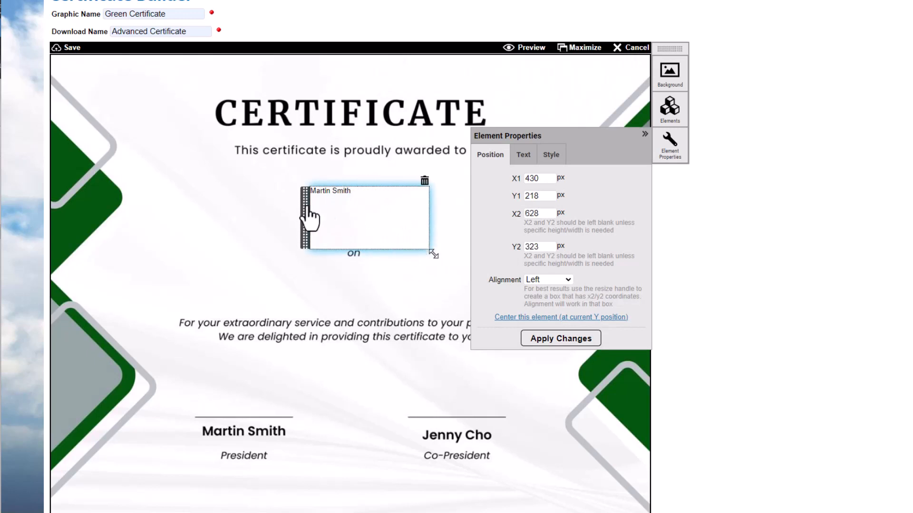
left_click_drag(303, 213, 298, 205)
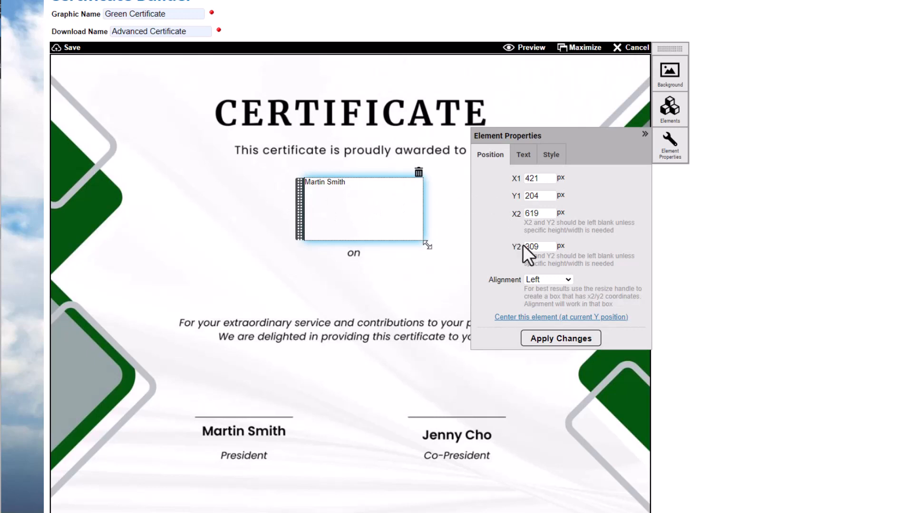
left_click(565, 282)
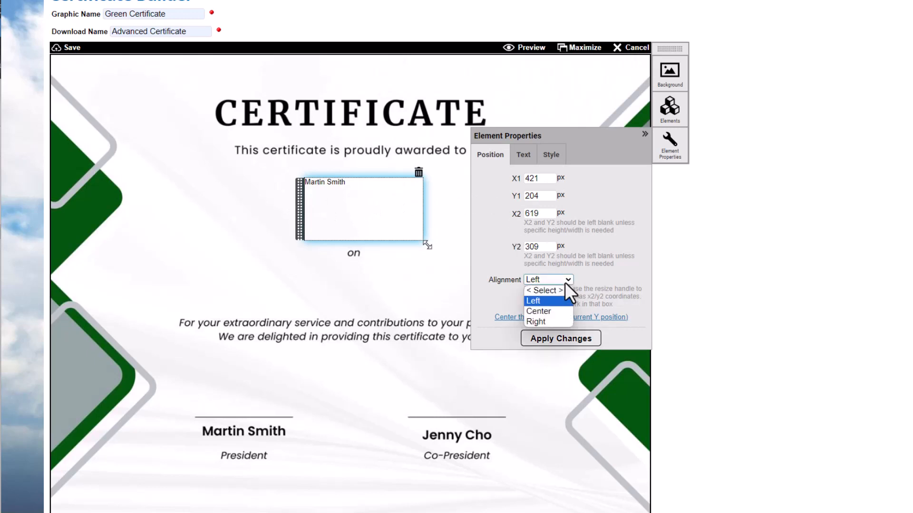
left_click(544, 311)
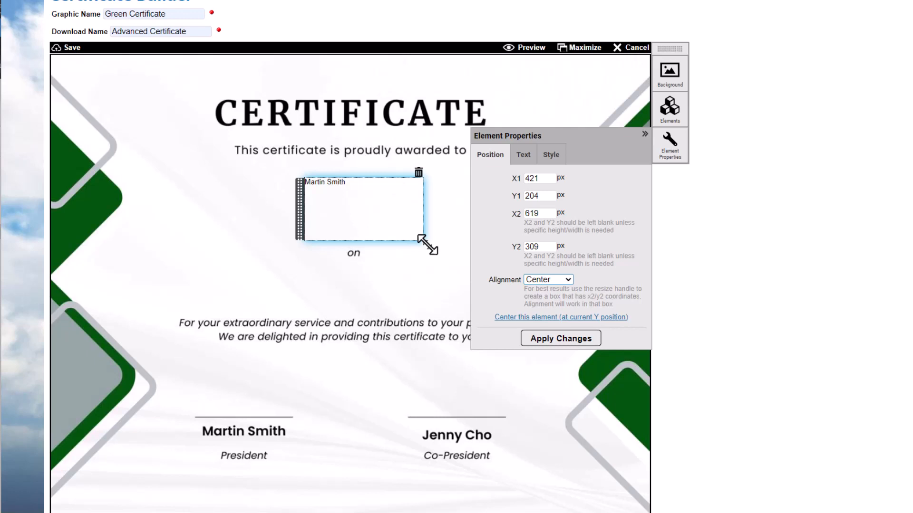
left_click_drag(427, 245, 443, 256)
left_click_drag(300, 217, 286, 209)
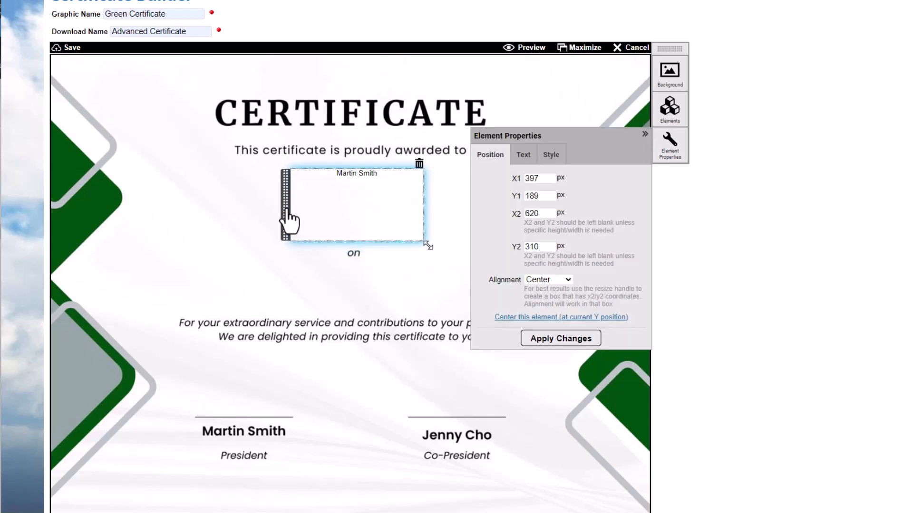
Step: Set the Full Name element's text size to 48px and apply the change
left_click(523, 156)
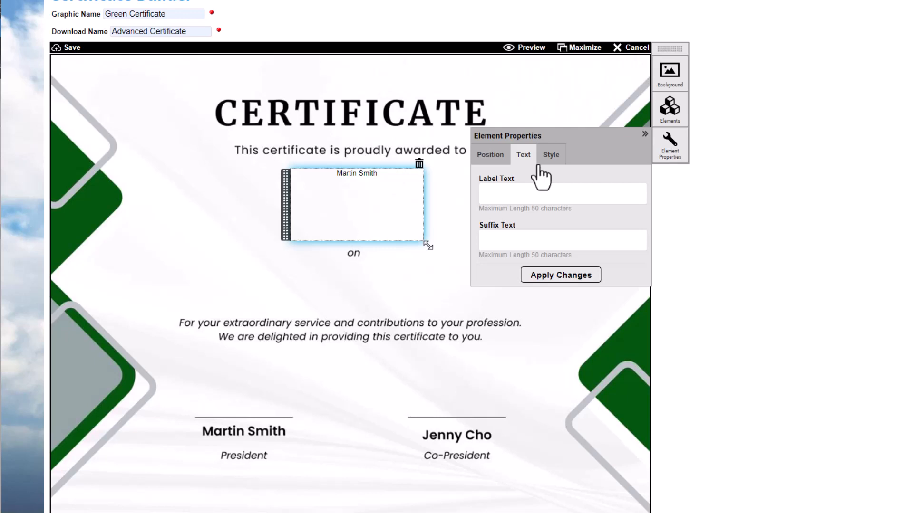
left_click(544, 160)
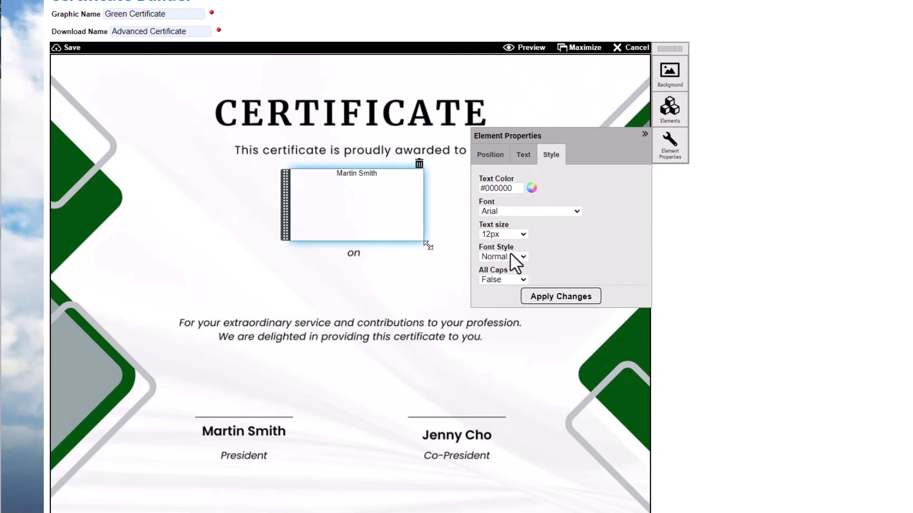
left_click(510, 235)
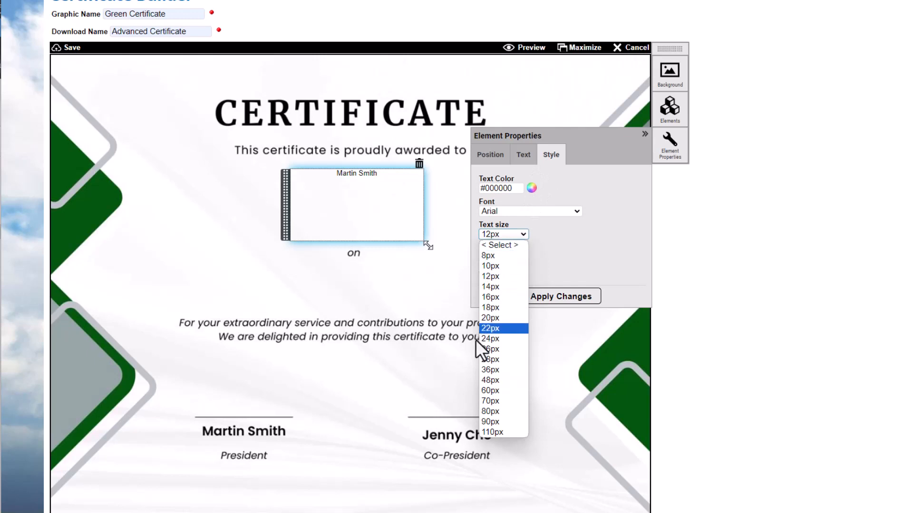
left_click(487, 380)
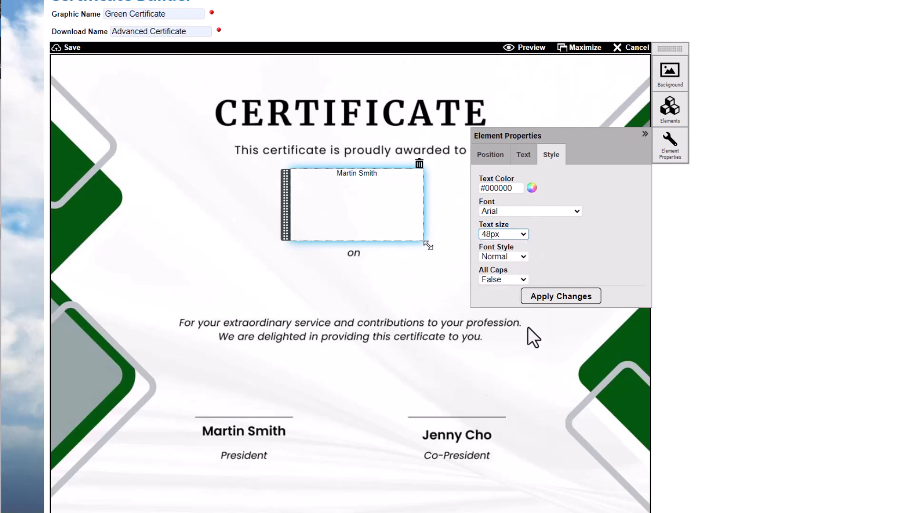
left_click(545, 299)
left_click(547, 298)
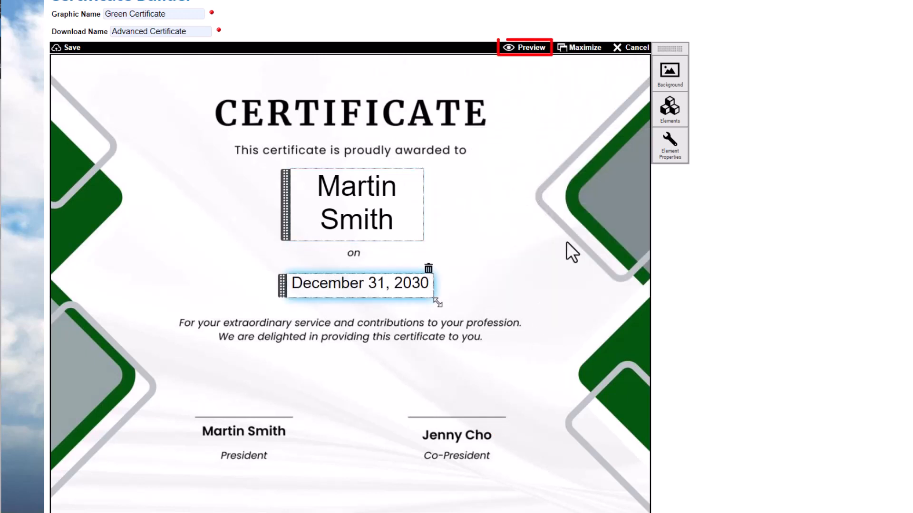
Step: Save the finished Green Certificate graphic and return to E-Learning administration
scroll(567, 241, "down", 1)
scroll(566, 241, "down", 1)
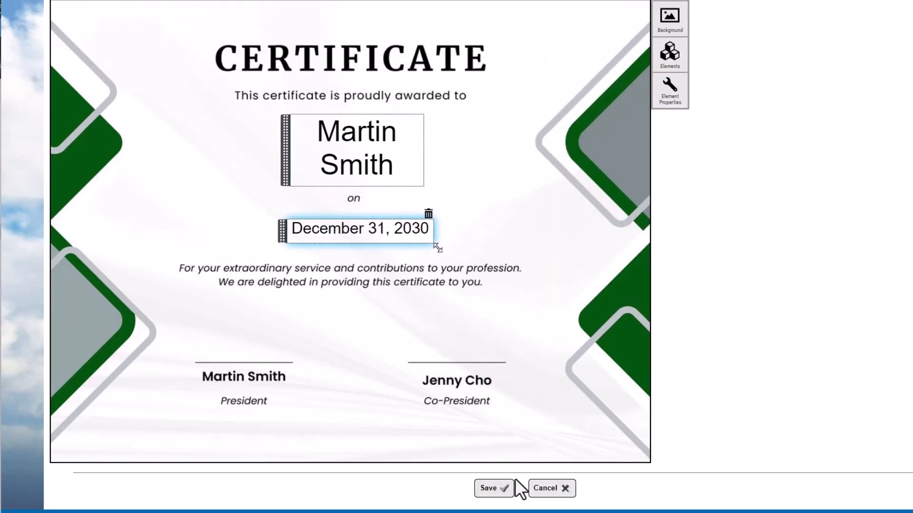
left_click(505, 494)
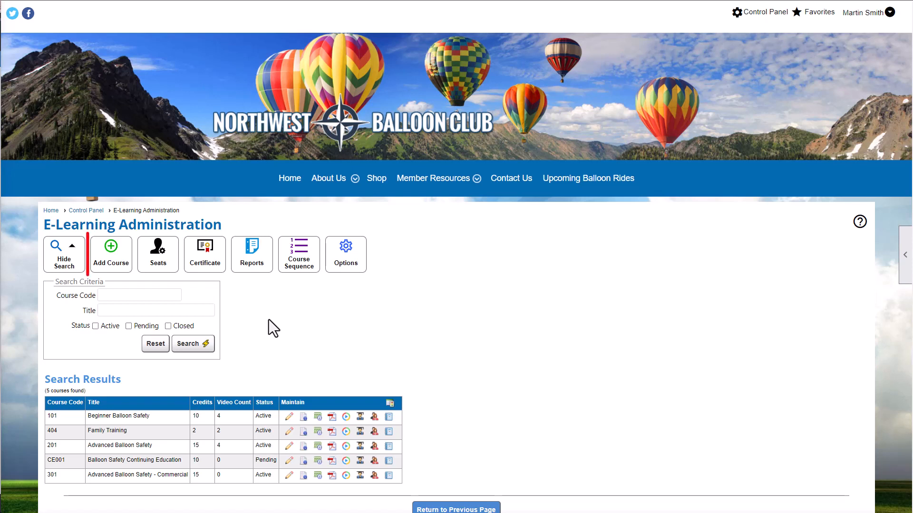
Step: Add course TT101, "Train-the-Trainer: Beginner Balloon Safety", with 20 credits, Pending status, passing score 70 and the Master Education financial account
left_click(102, 271)
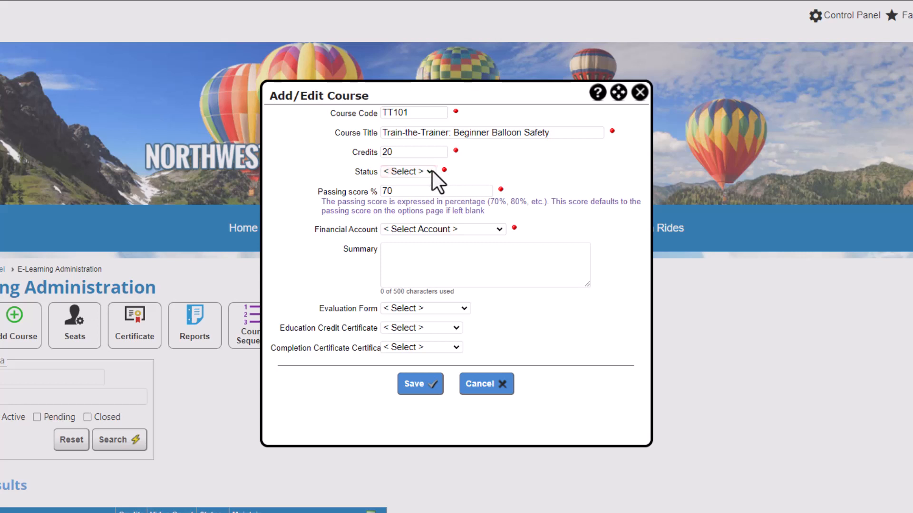
left_click(431, 171)
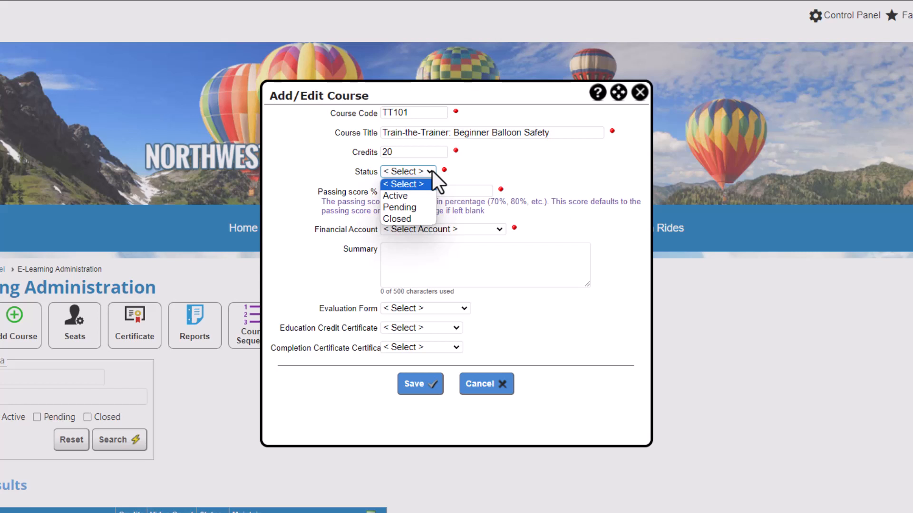
left_click(418, 207)
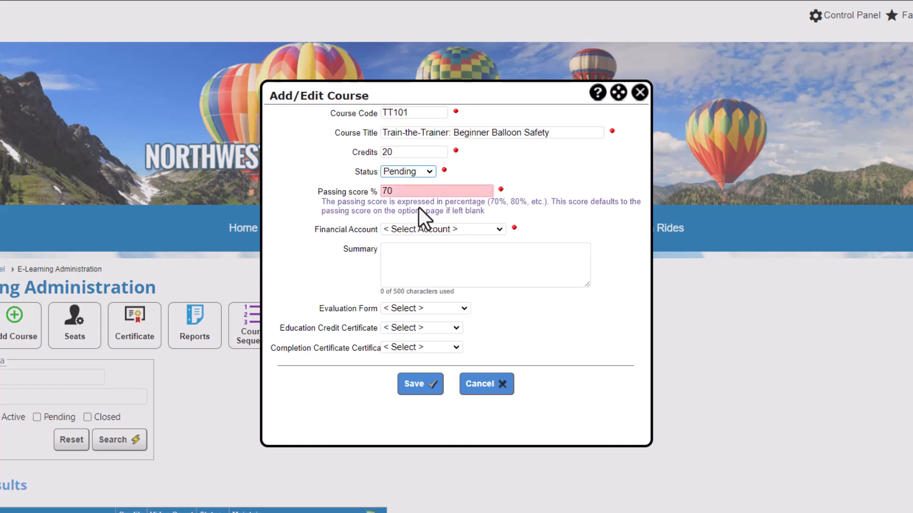
left_click(484, 228)
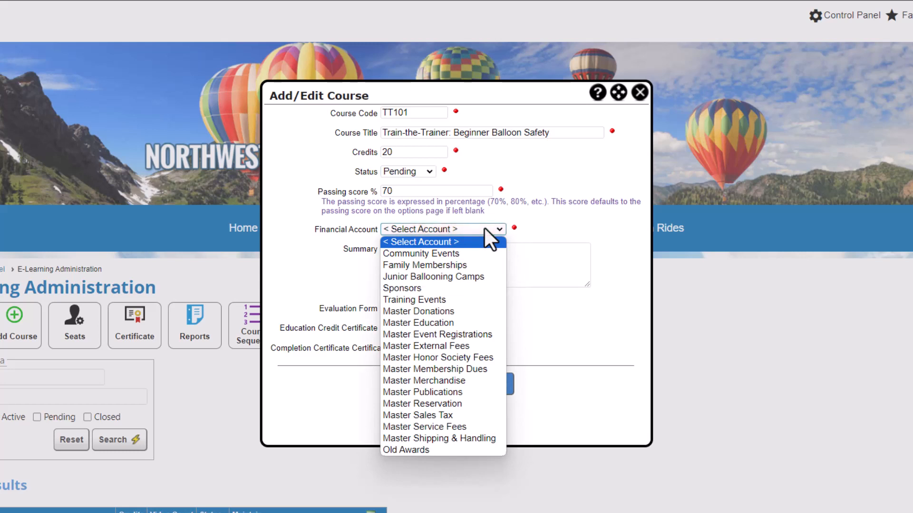
left_click(438, 324)
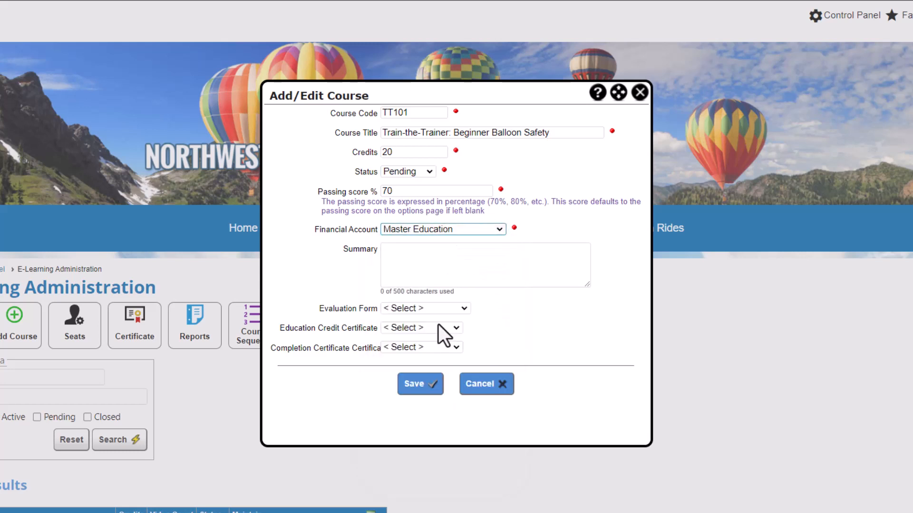
Step: Enter the summary "Join our team of trainers and lead members to new heights in safety!" and choose the Balloon Safety 101 evaluation form
left_click(517, 264)
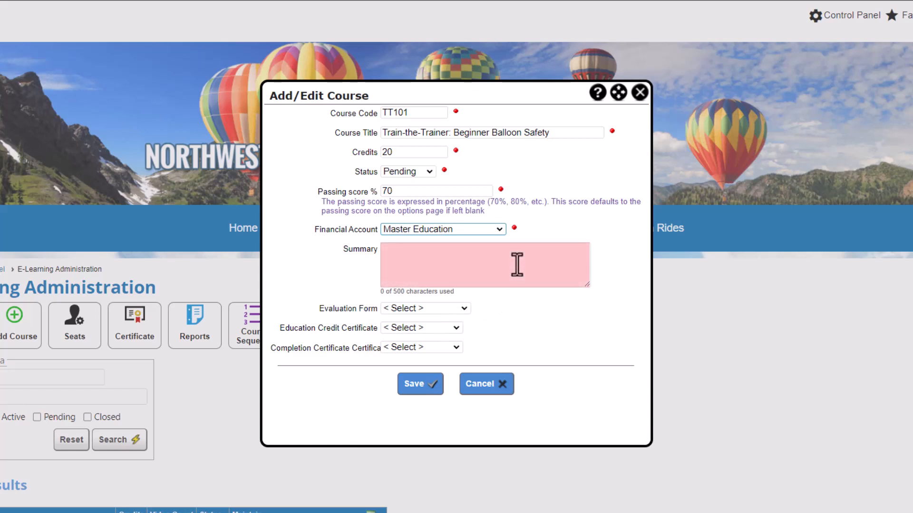
type("Join our team of trainers and lead members to new heights in safety!")
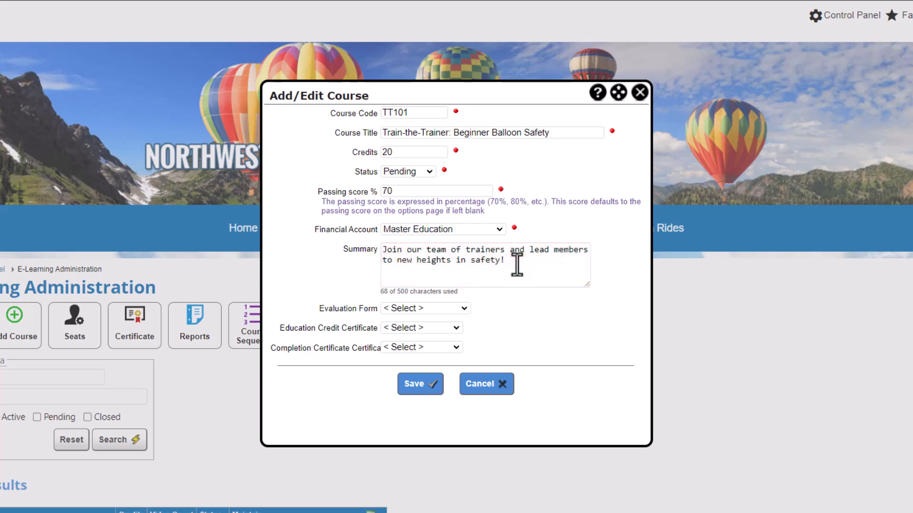
left_click(465, 308)
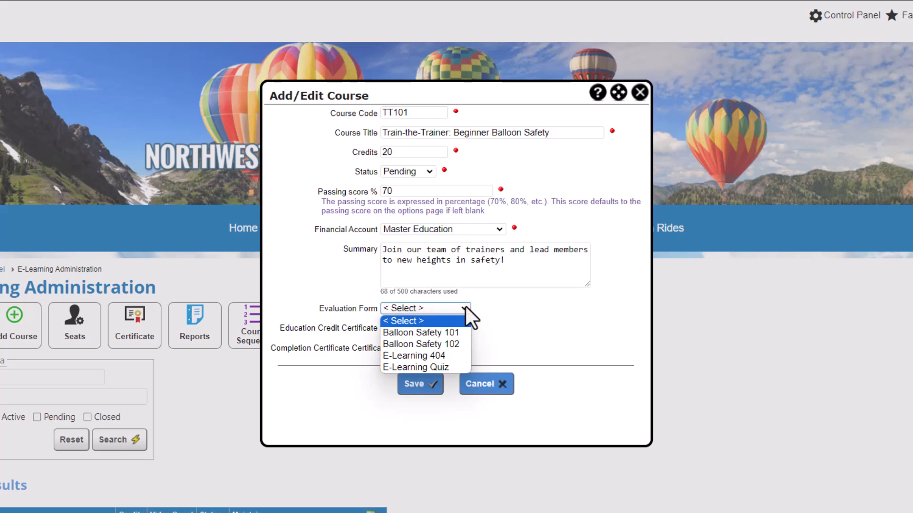
left_click(461, 331)
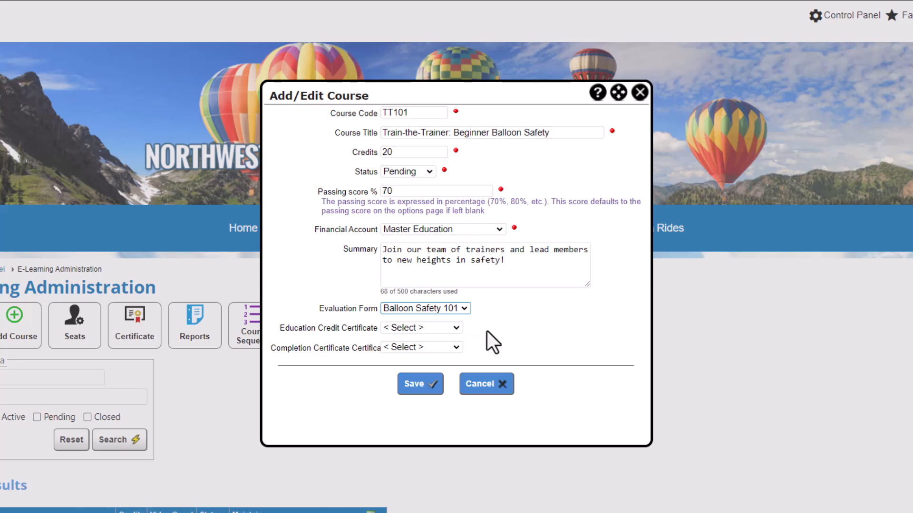
Step: Assign Green Certificate as the course's education credit certificate and save the new course
left_click(456, 329)
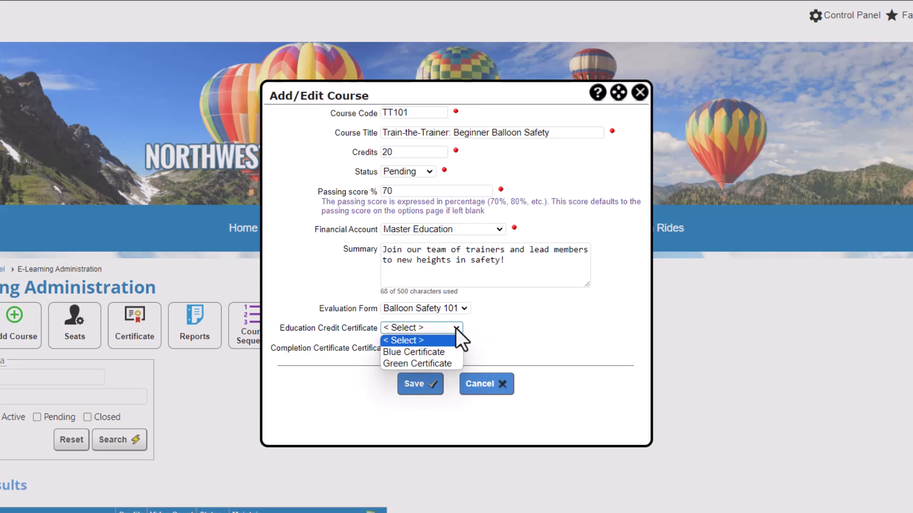
left_click(454, 360)
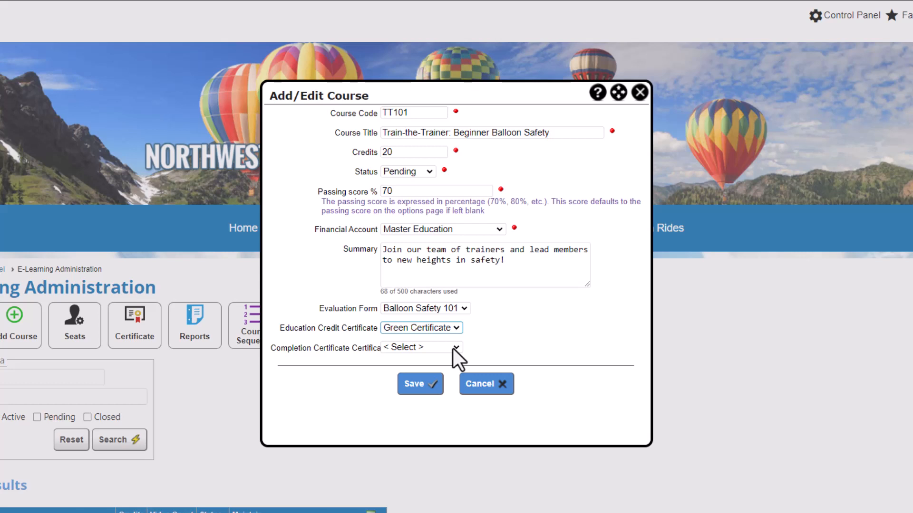
left_click(431, 384)
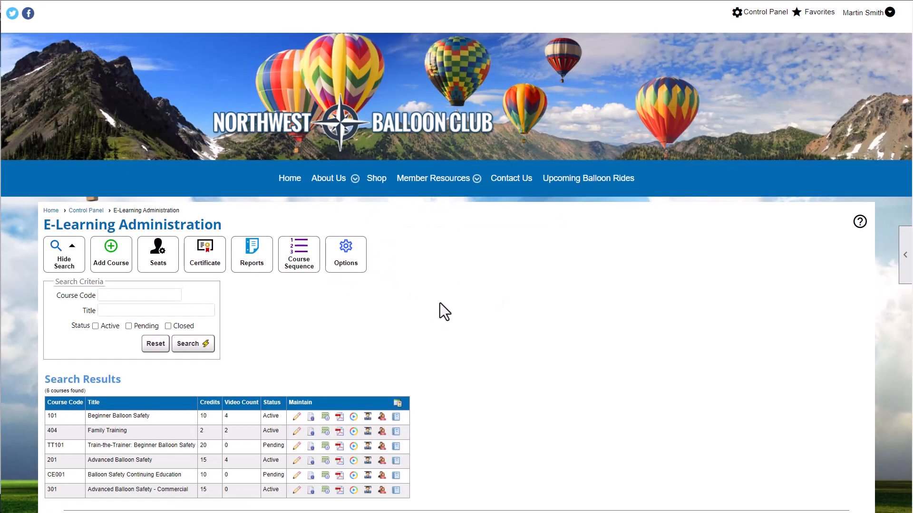
Step: Write course TT101's formatted description, covering its purpose for instructors and the prerequisite of all three balloon safety courses, and save it
scroll(441, 304, "down", 1)
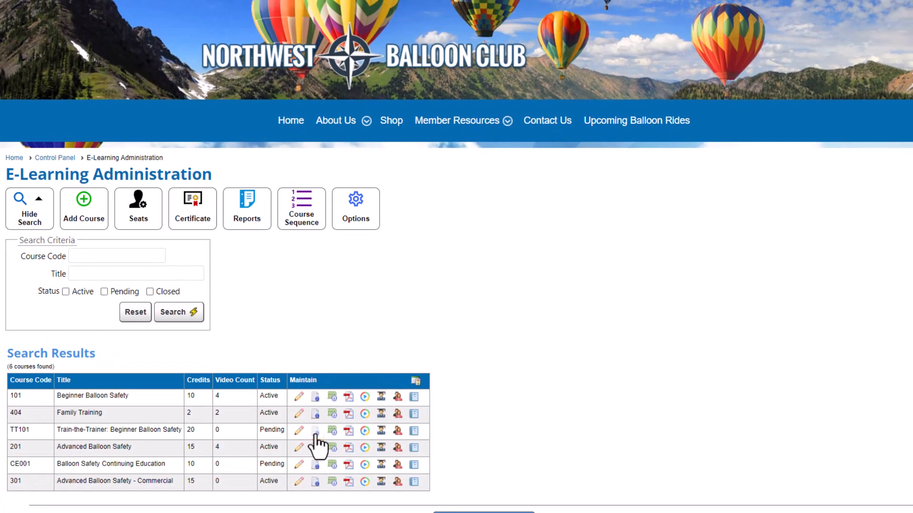
left_click(350, 403)
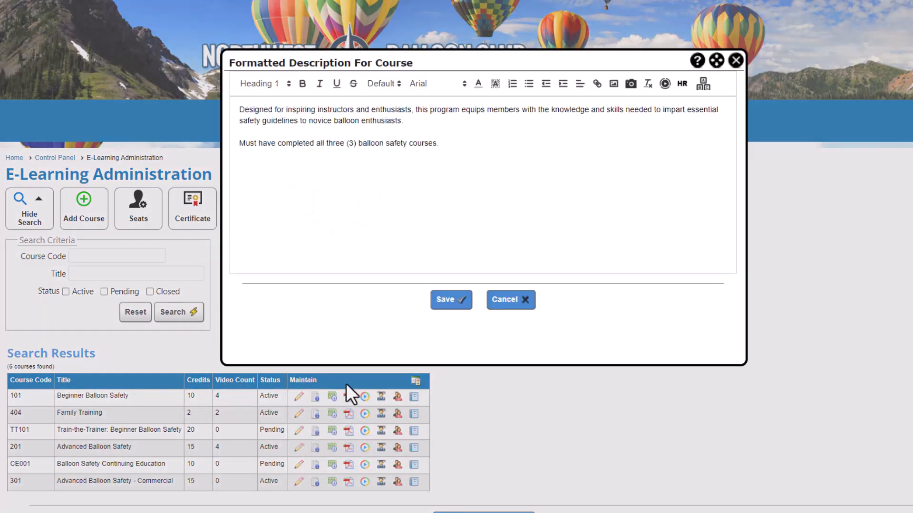
left_click(439, 304)
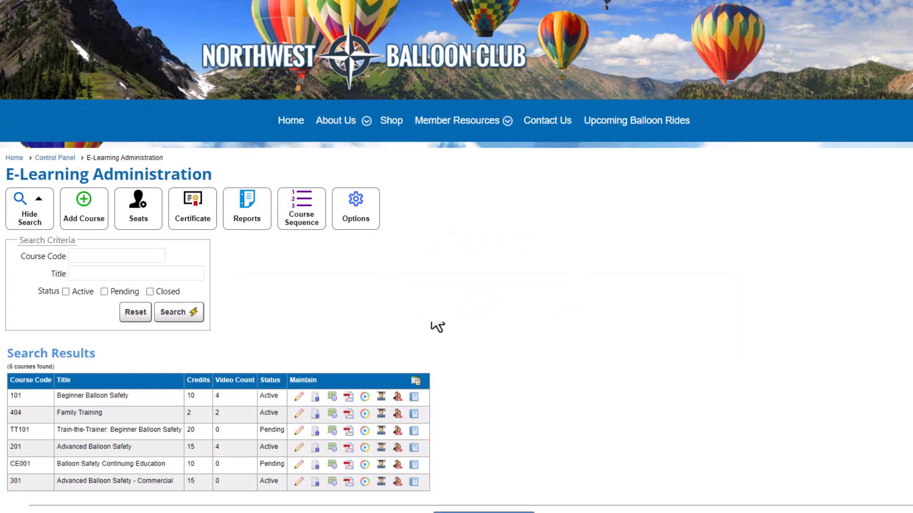
Step: Price course TT101 at 150 for staff, individual, family and gold members, 100 for students and 0 for the others, with Education Credit, and save
left_click(333, 435)
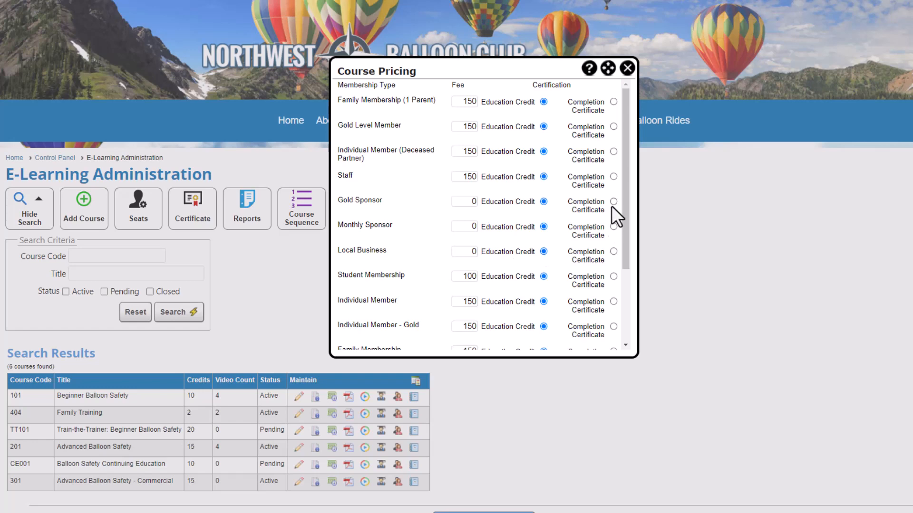
left_click_drag(622, 191, 626, 258)
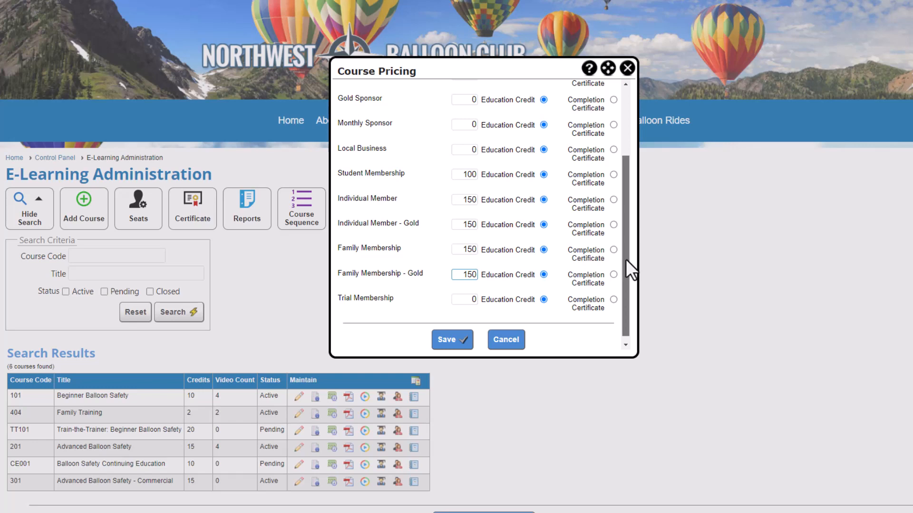
left_click(471, 351)
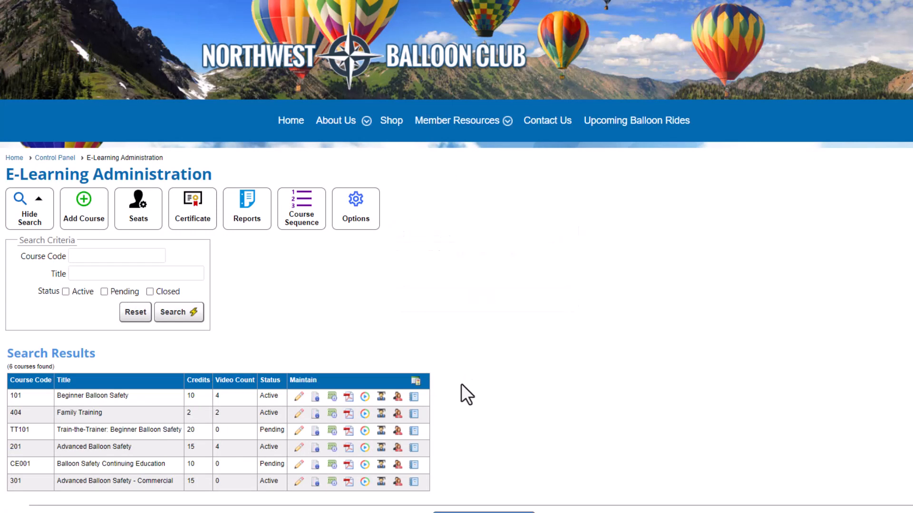
Step: Allow course TT101 for staff, student, individual, family and gold member types, leaving out Gold Sponsor, Monthly Sponsor and Local Business, and save
left_click(399, 437)
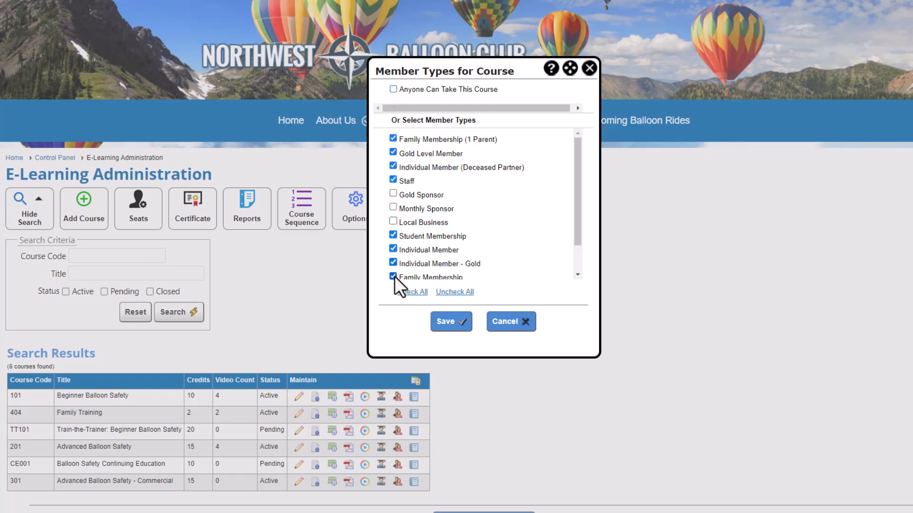
left_click(445, 323)
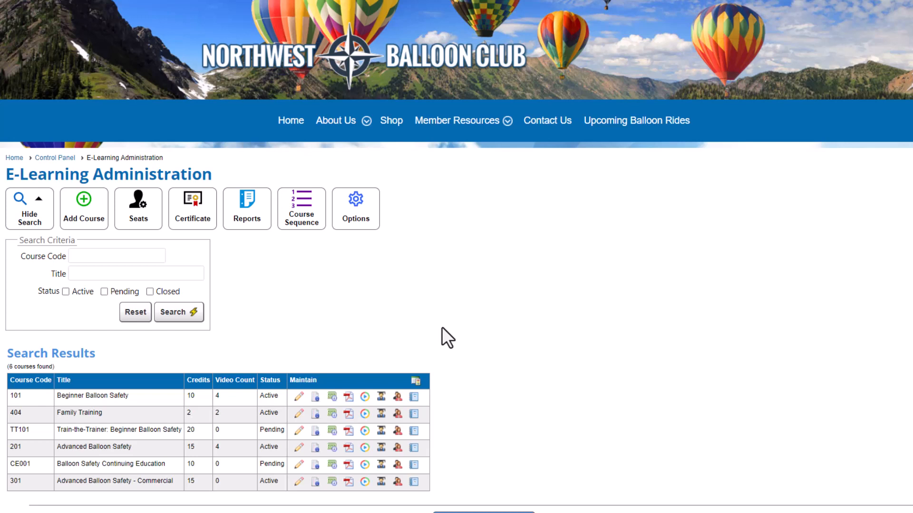
Step: Add Course_Instructions.pdf to course TT101 as "Pre-Flight Checklist", described as "Checklist distributed to course attendees - admin version", save it and list the documents
left_click(349, 433)
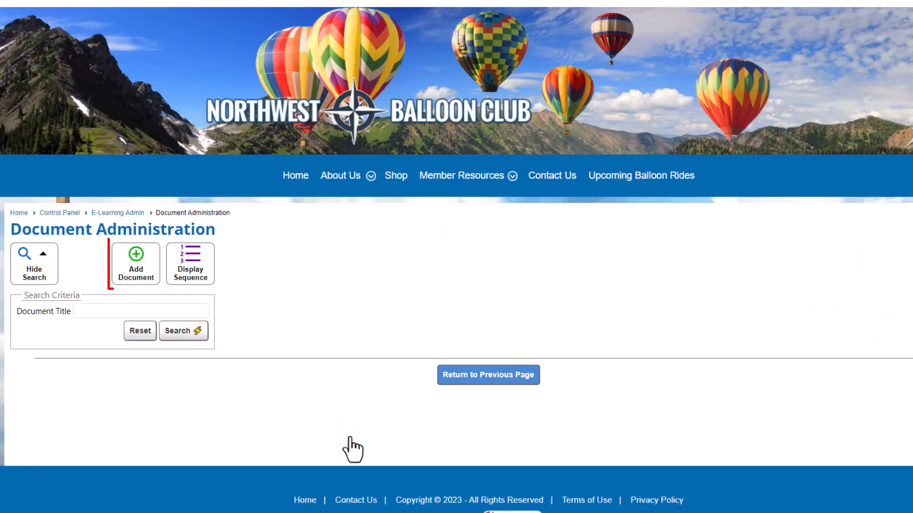
left_click(149, 284)
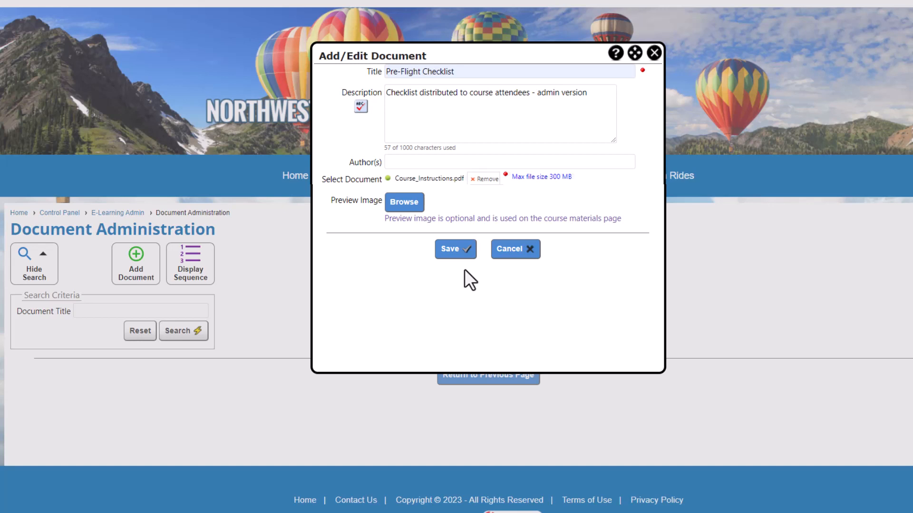
left_click(465, 255)
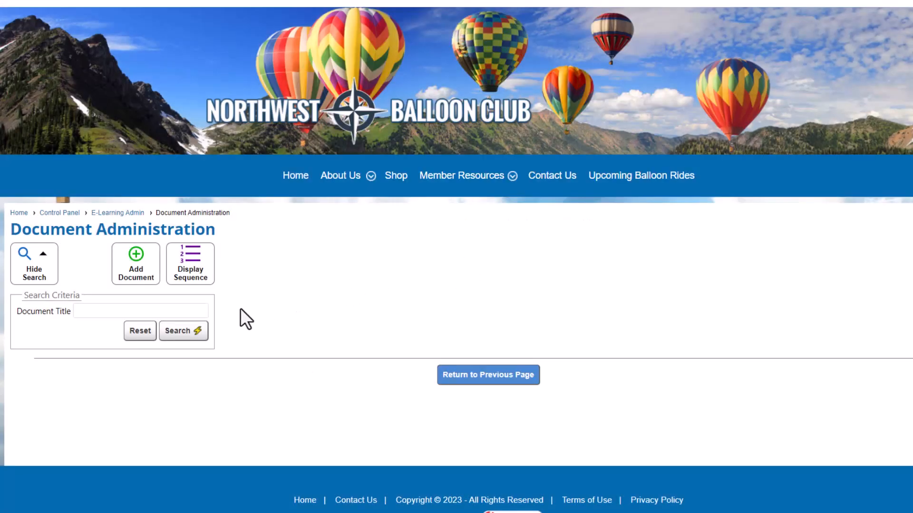
left_click(185, 339)
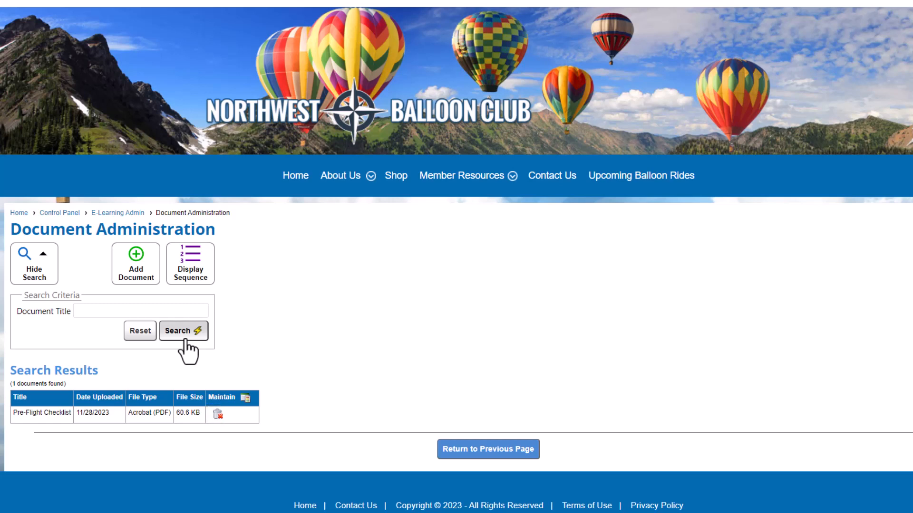
Step: Start a new video for course TT101 titled "Train the Trainer - Volume 1", with length 60 and type External Video
left_click(456, 455)
scroll(455, 455, "down", 2)
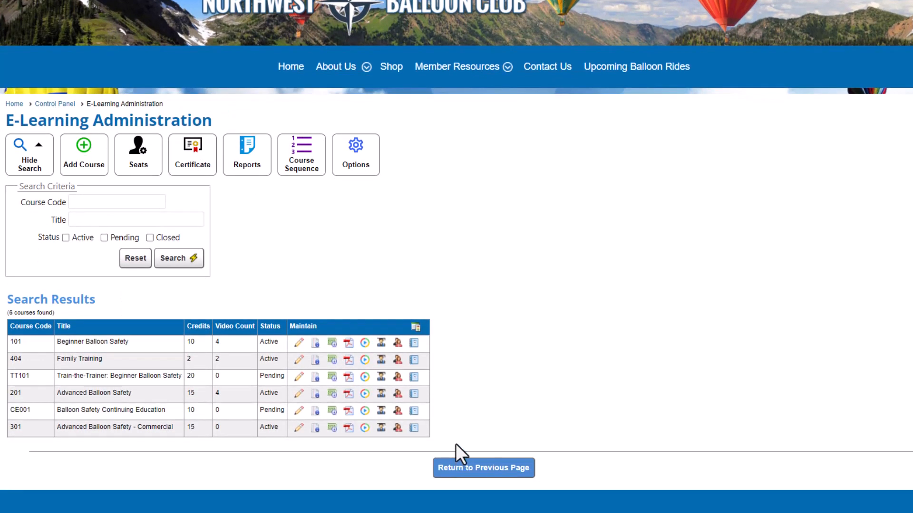
left_click(364, 380)
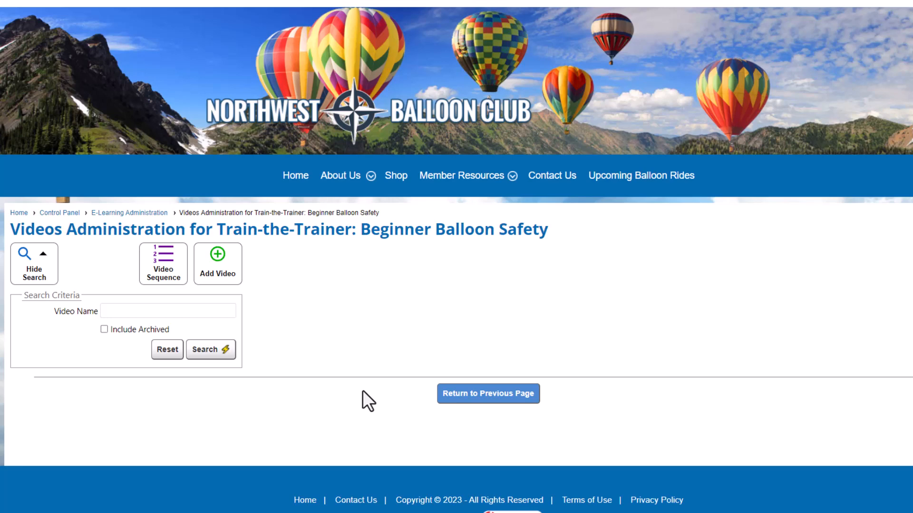
left_click(228, 284)
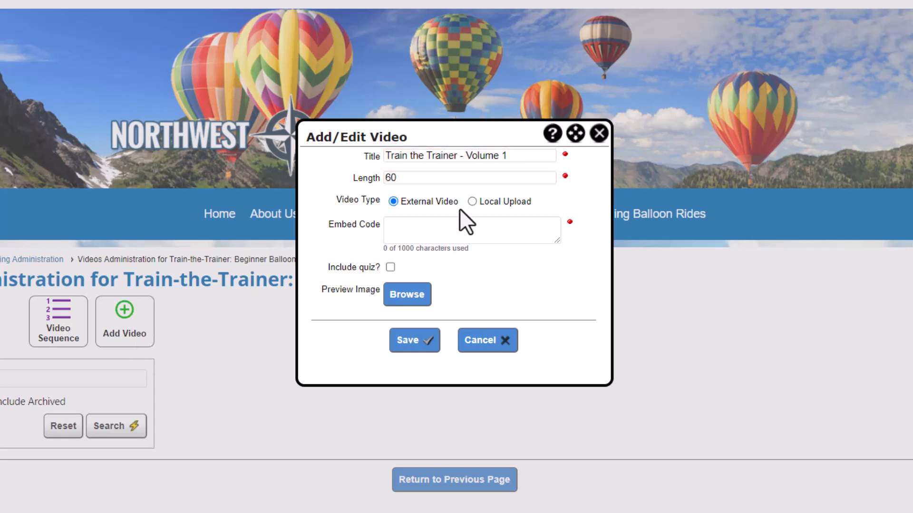
left_click(471, 202)
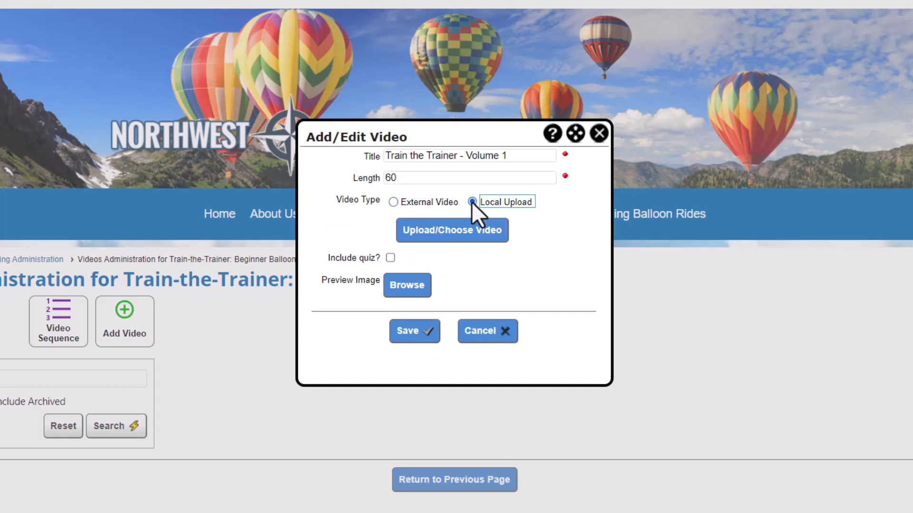
left_click(432, 201)
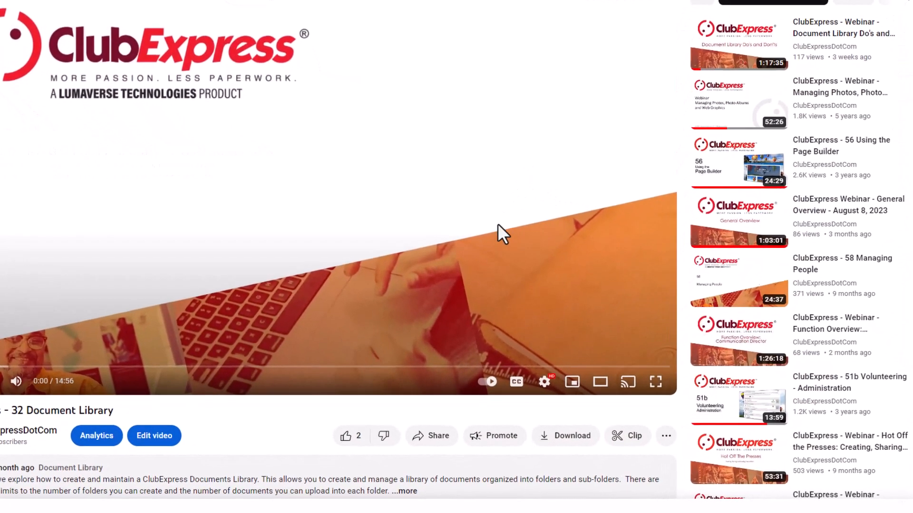
Step: Copy the embed code of the YouTube video "ClubExpress - 32 Document Library" and paste it as the course video's embed code
left_click(429, 437)
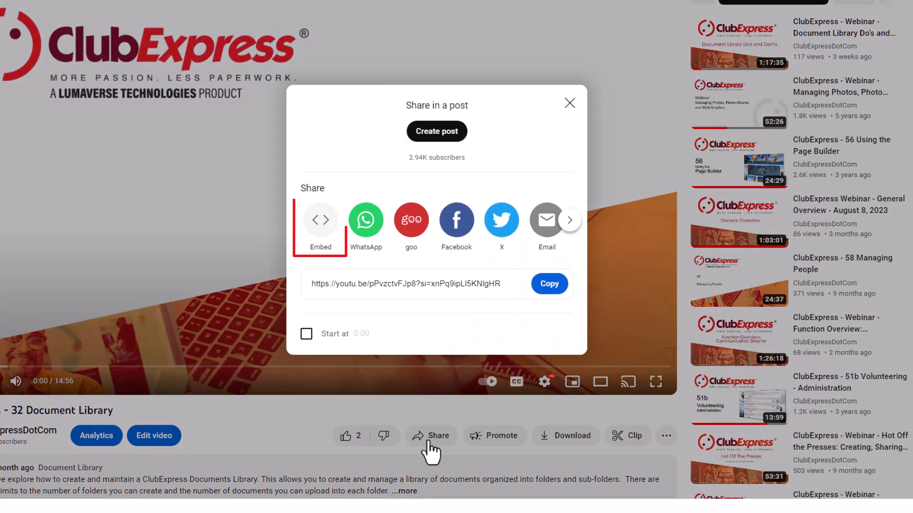
left_click(325, 237)
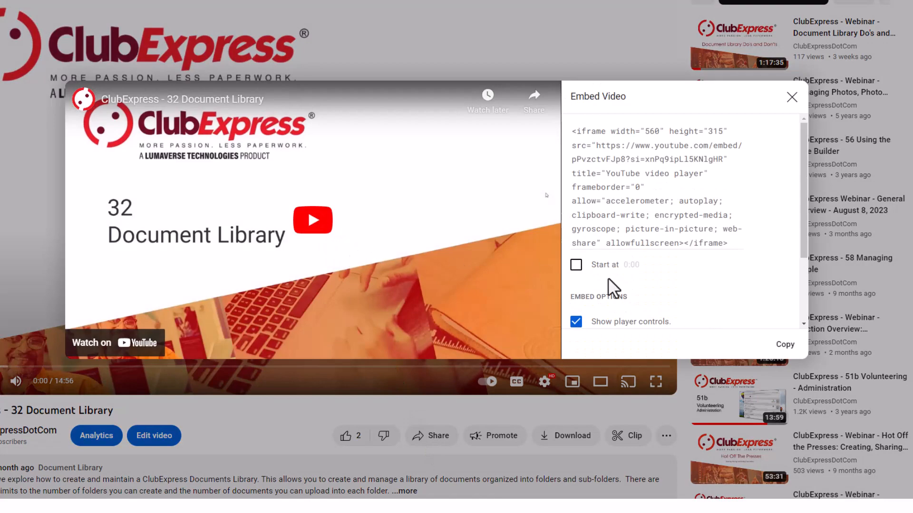
left_click(783, 344)
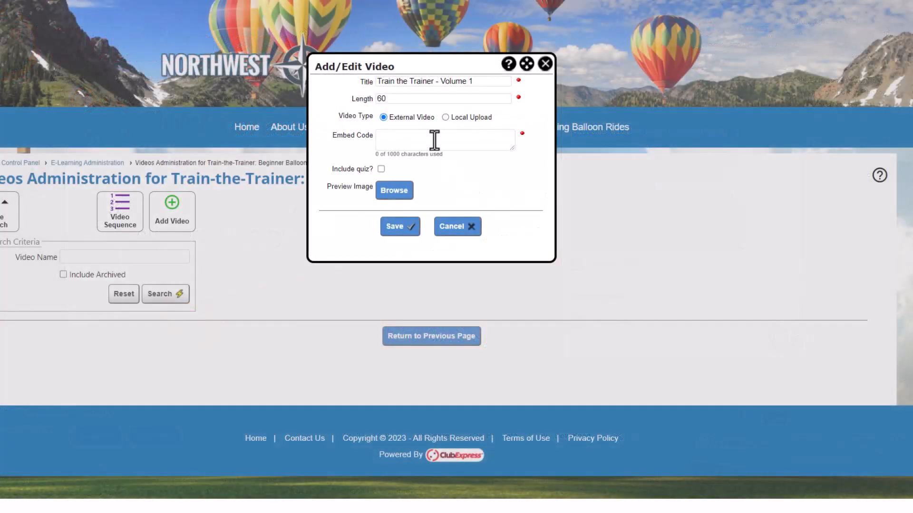
left_click(434, 139)
key("ctrl+v")
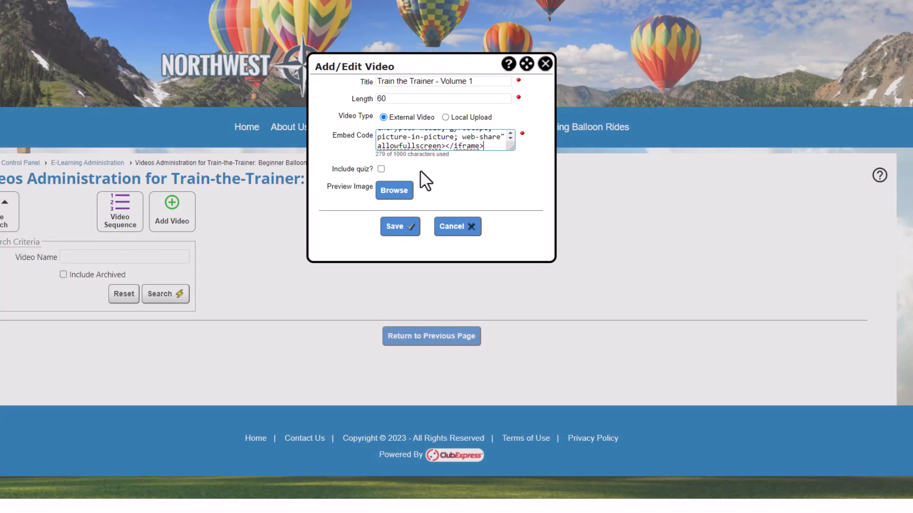
Step: Enable the quiz option for the Volume 1 video, view the available quizzes without choosing one, and save the video
left_click(382, 169)
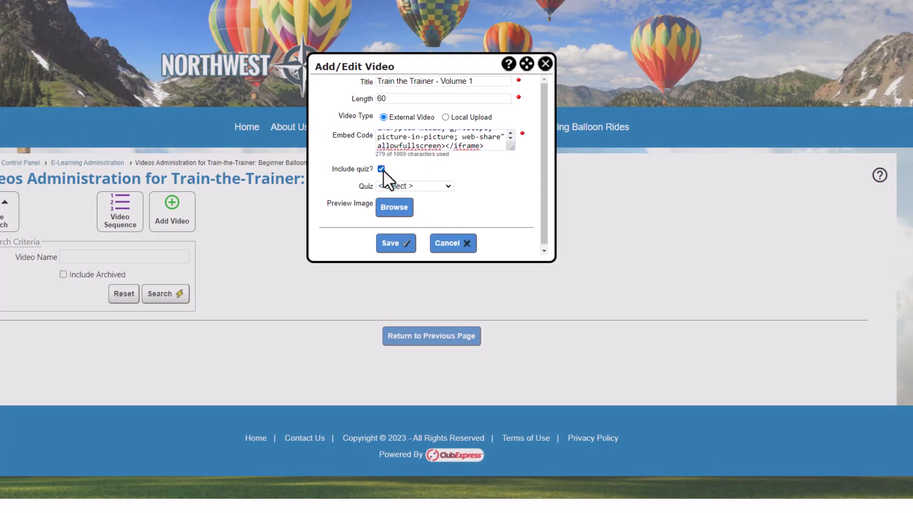
left_click(416, 187)
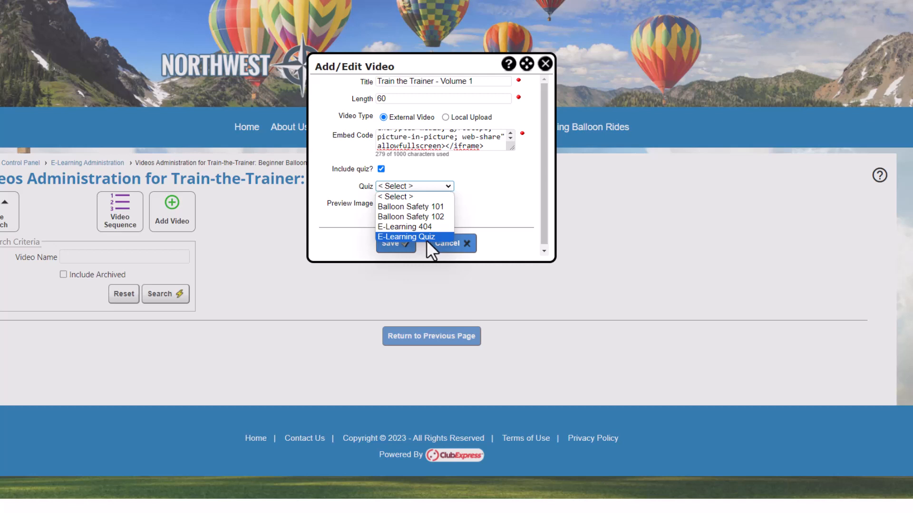
left_click(500, 212)
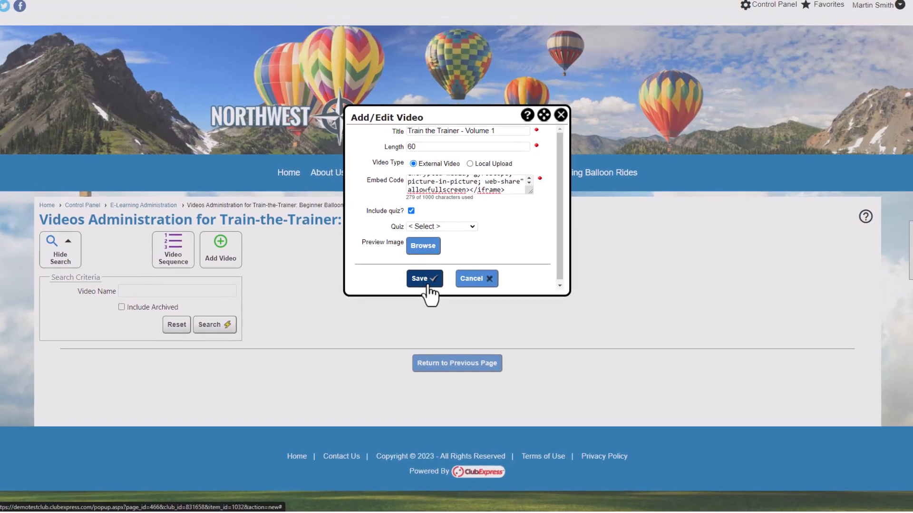
left_click(426, 284)
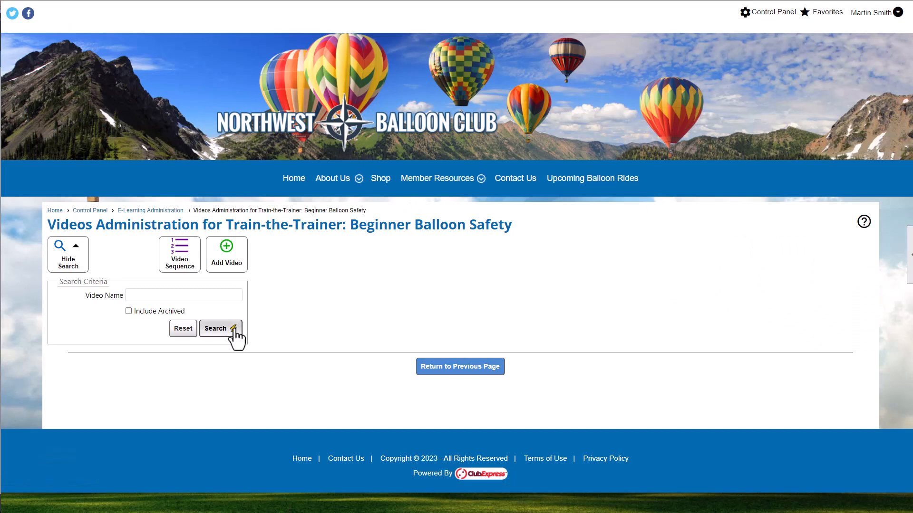
Step: List the videos of course TT101 and check their display sequence without changing it
left_click(234, 327)
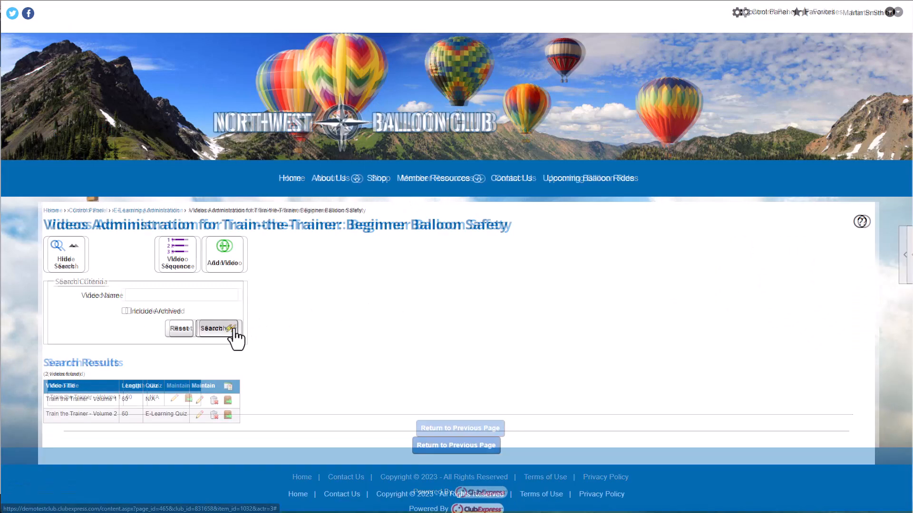
left_click(180, 271)
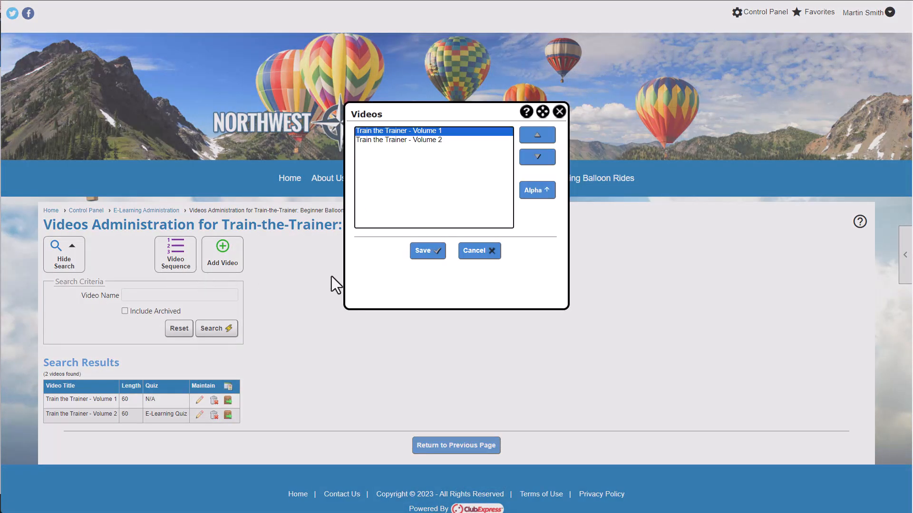
left_click(473, 261)
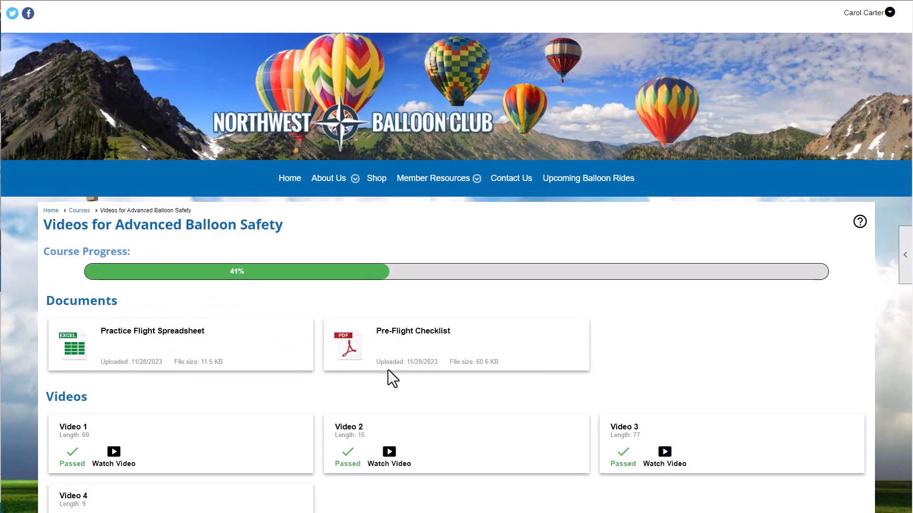
scroll(388, 370, "down", 3)
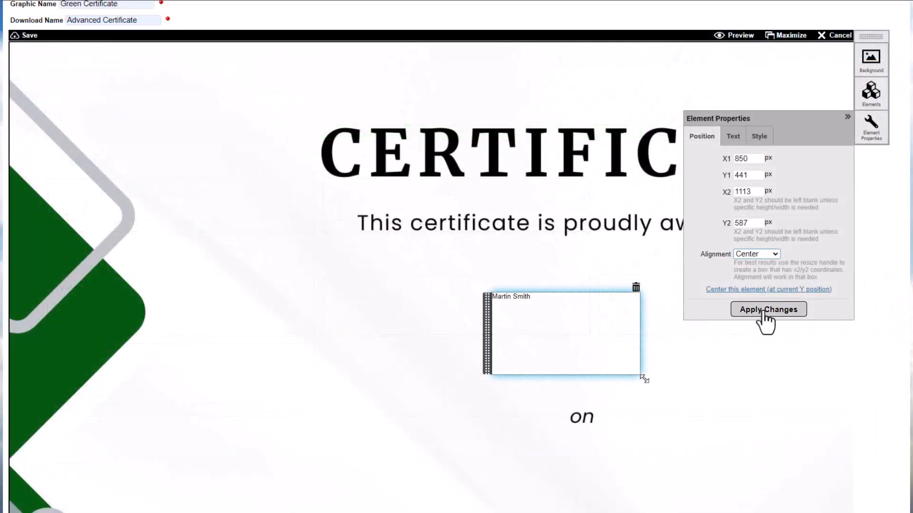
left_click(763, 314)
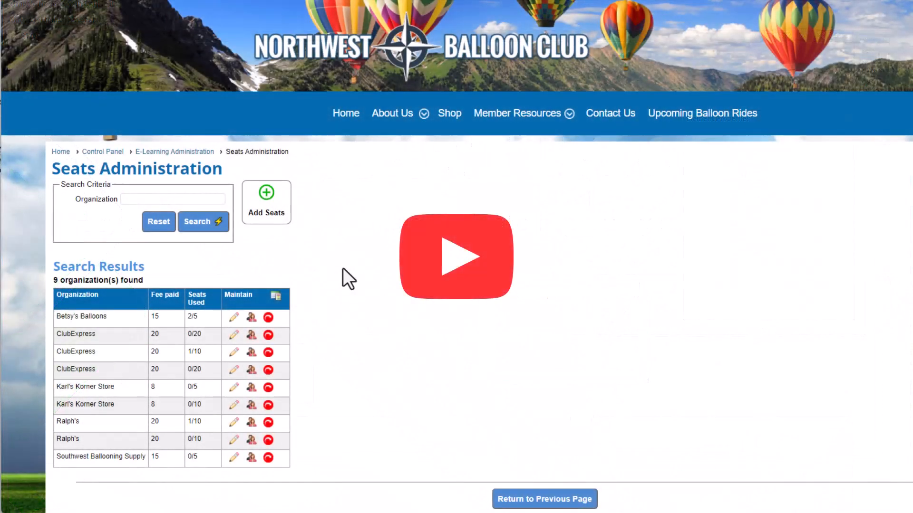